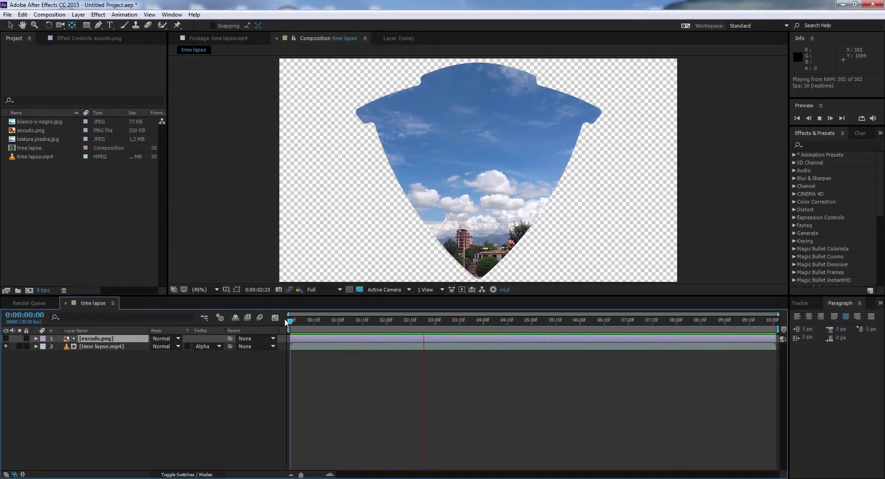
Open the time lapse.mp4 sky clip in the Footage viewer
double_click(37, 157)
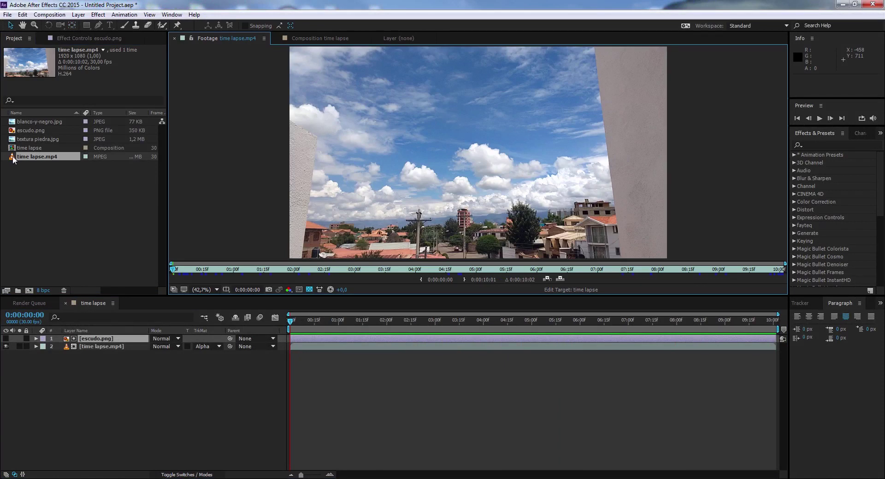
Create the time lapse 2 composition from time lapse.mp4 and reveal the layer's Transform properties
left_click_drag(25, 157, 29, 291)
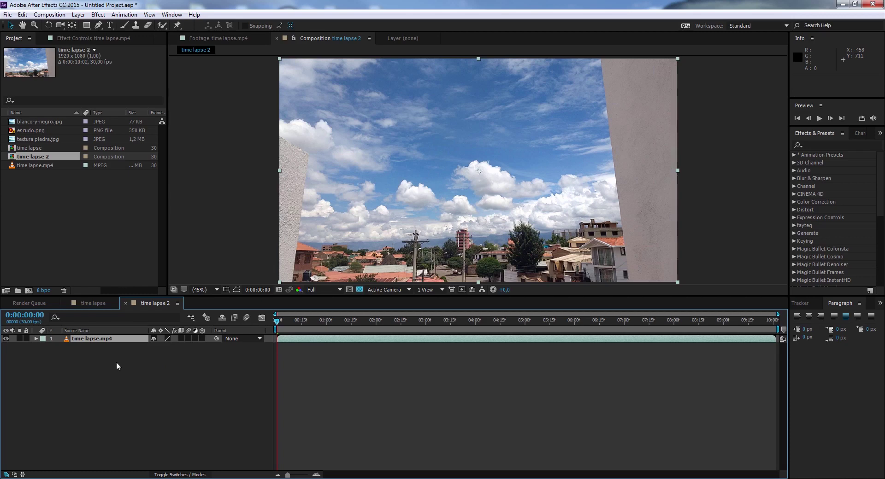
left_click(36, 339)
left_click(44, 347)
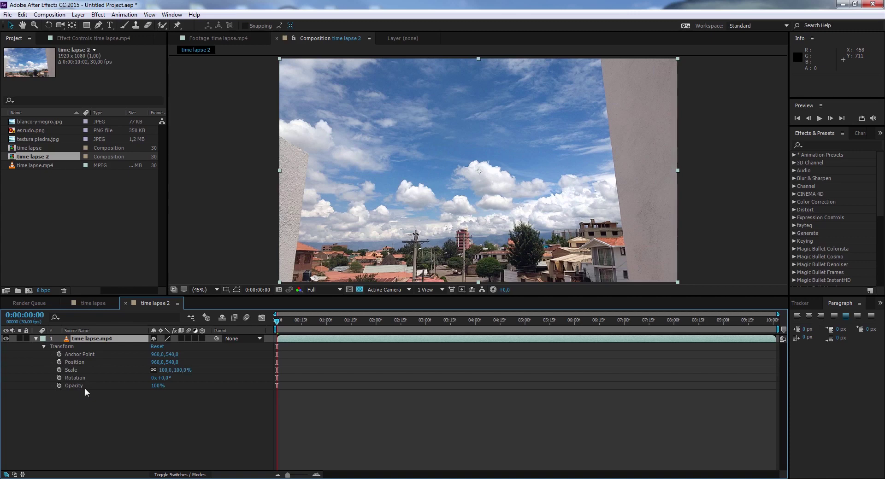
Add escudo.png above time lapse.mp4 and show its Transform properties instead of the clip's
left_click(13, 132)
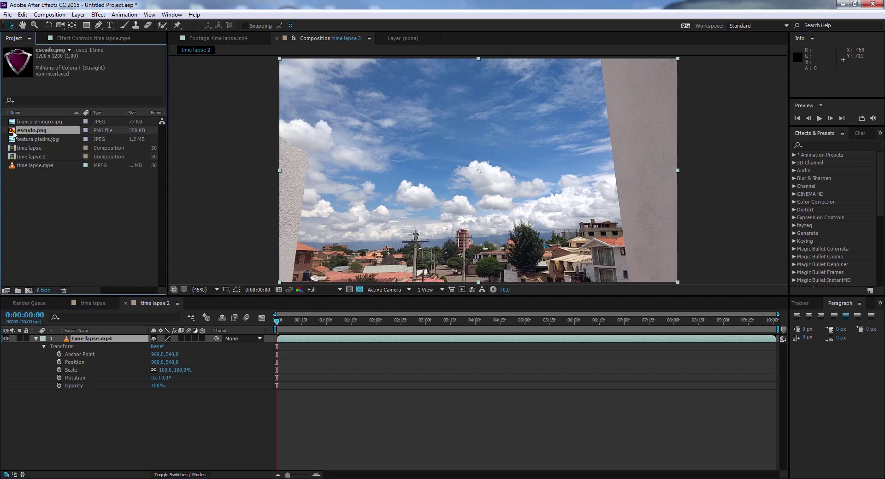
left_click_drag(13, 132, 52, 336)
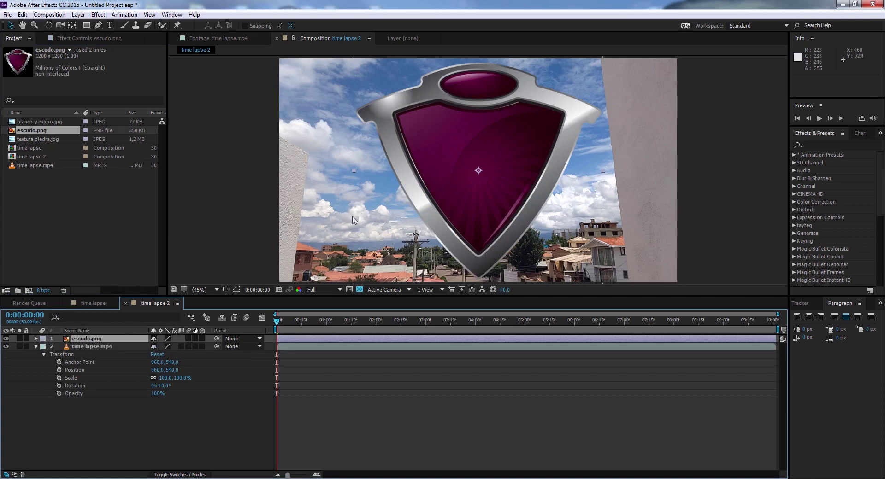
left_click(56, 353)
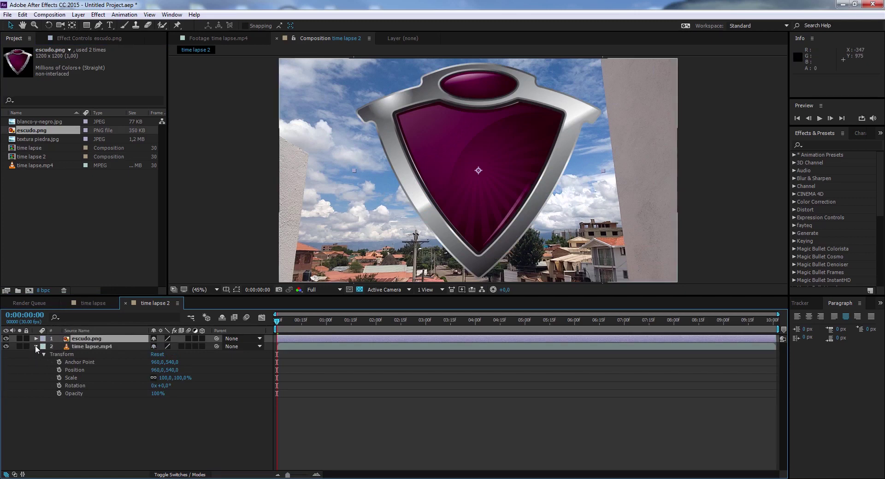
left_click(36, 346)
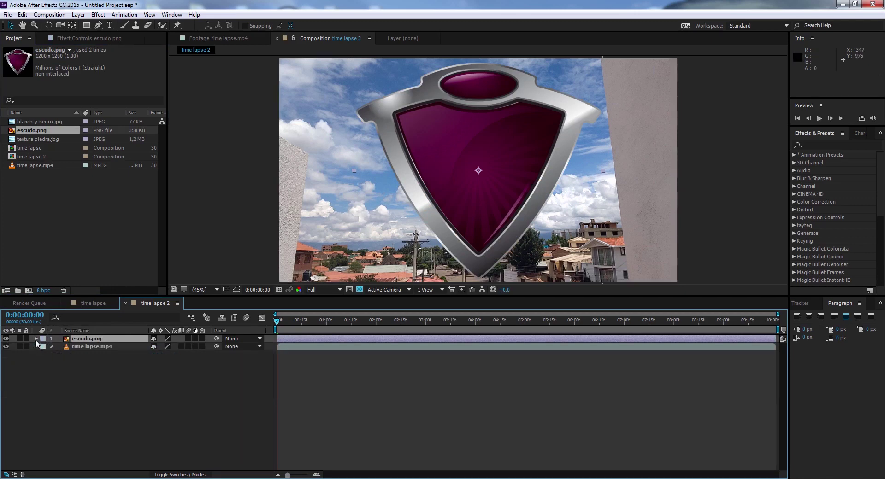
left_click(36, 338)
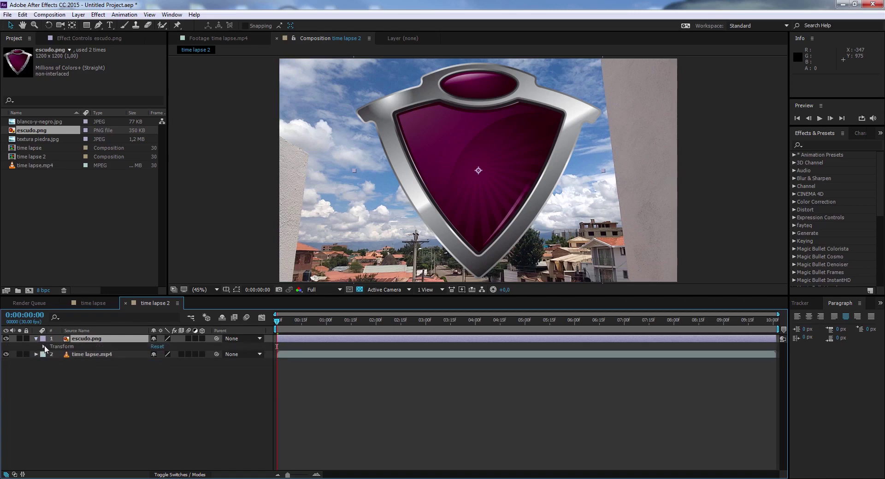
left_click(43, 347)
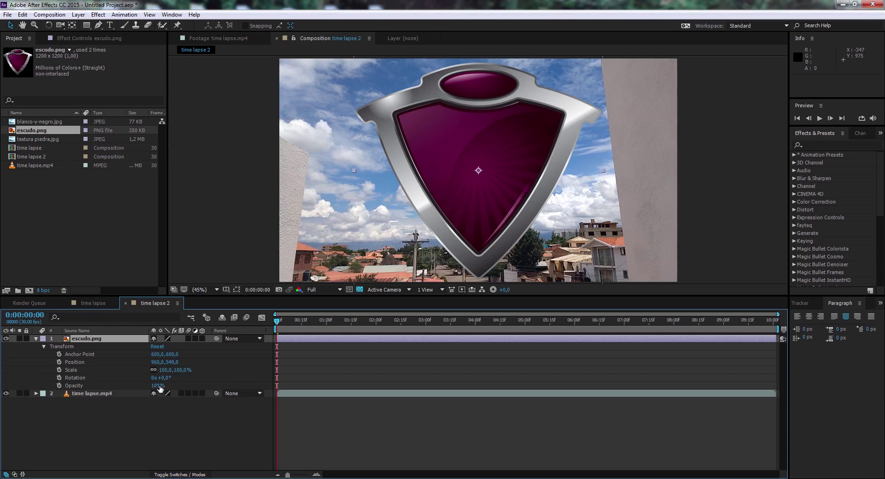
left_click_drag(159, 386, 137, 386)
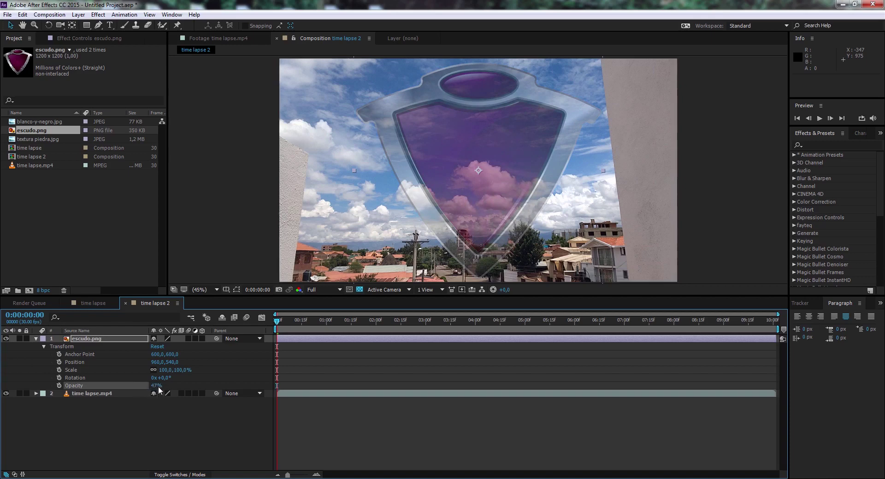
left_click_drag(157, 386, 121, 385)
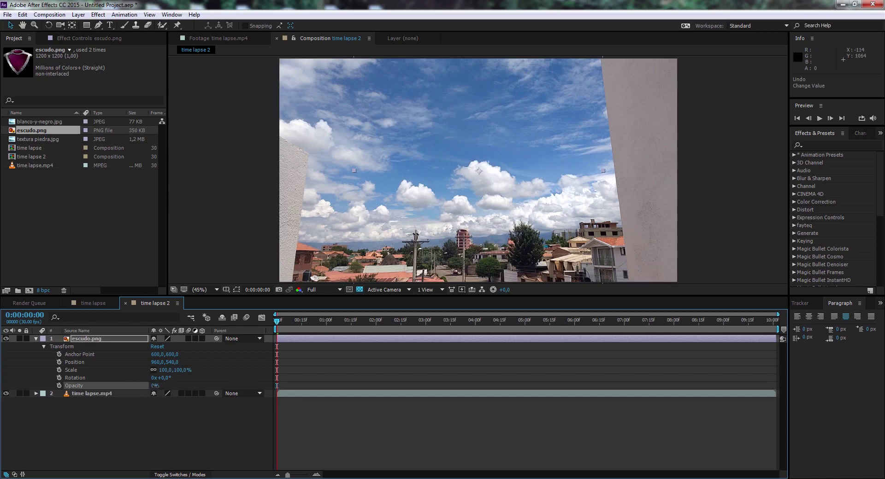
left_click_drag(154, 388, 218, 389)
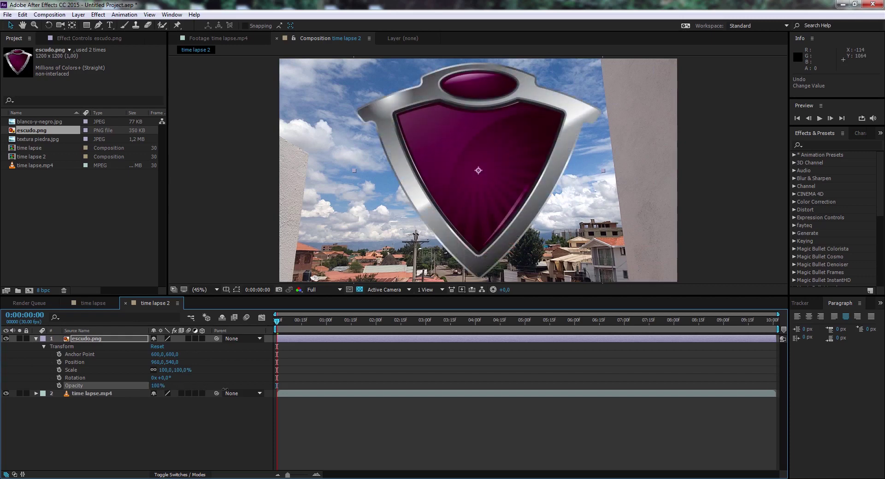
left_click_drag(157, 386, 143, 384)
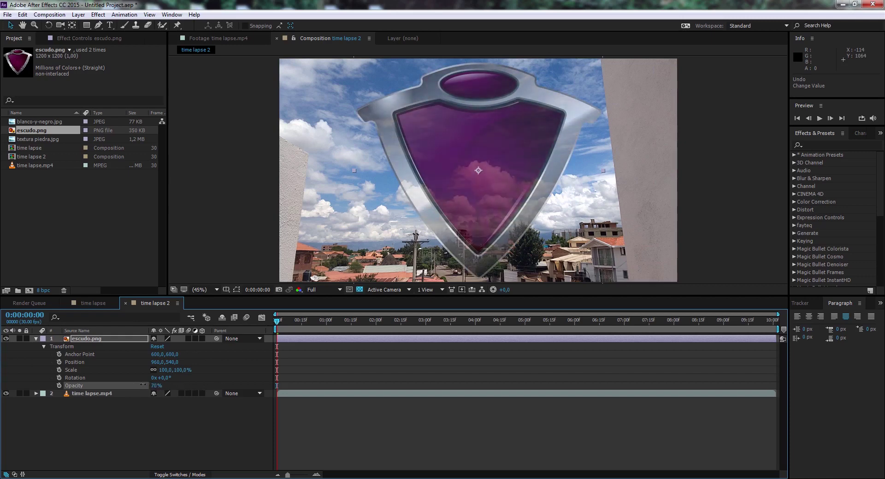
right_click(74, 388)
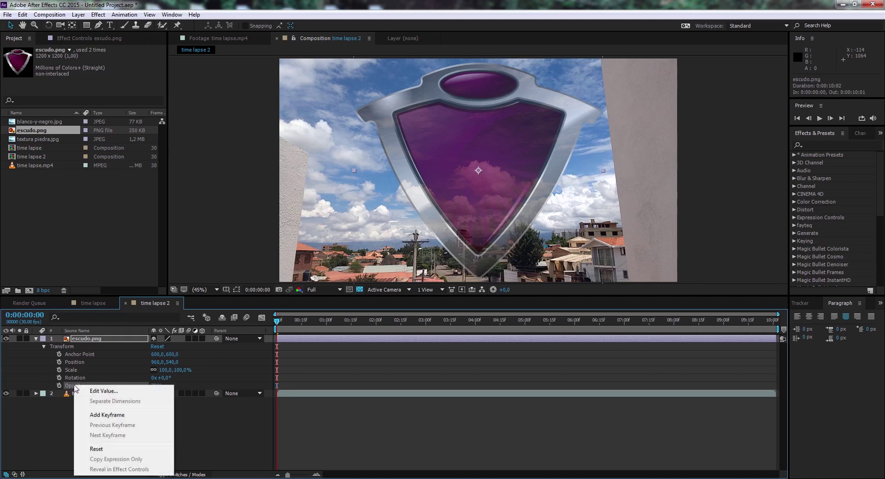
left_click(103, 451)
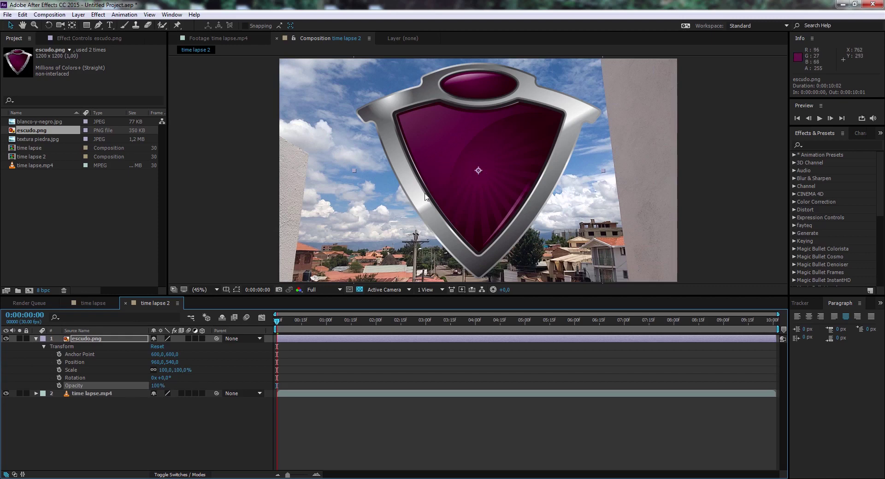
key("ctrl+z")
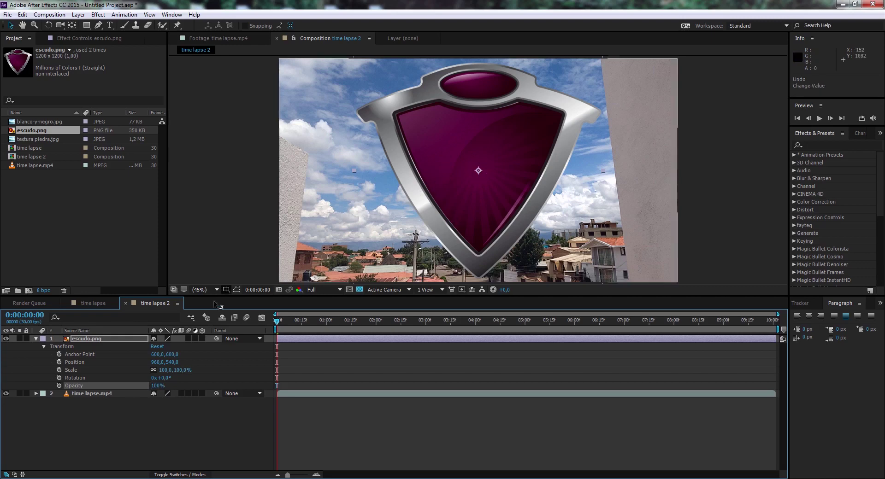
left_click_drag(162, 378, 139, 378)
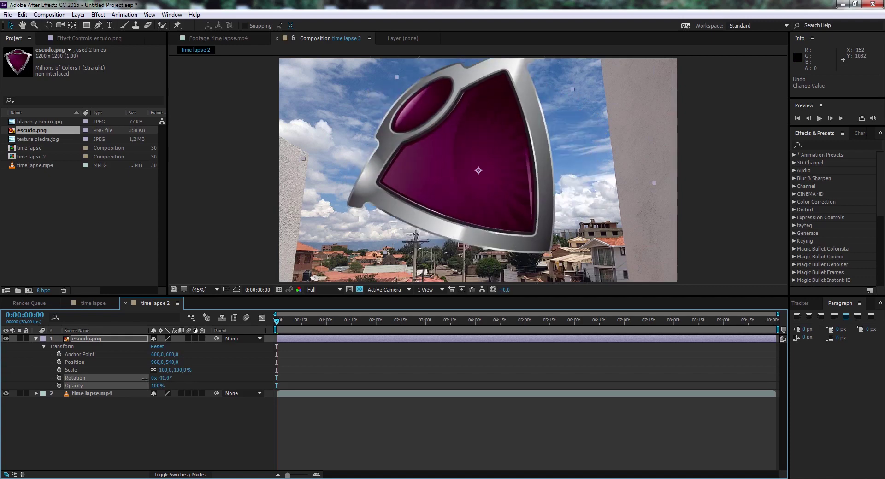
right_click(82, 378)
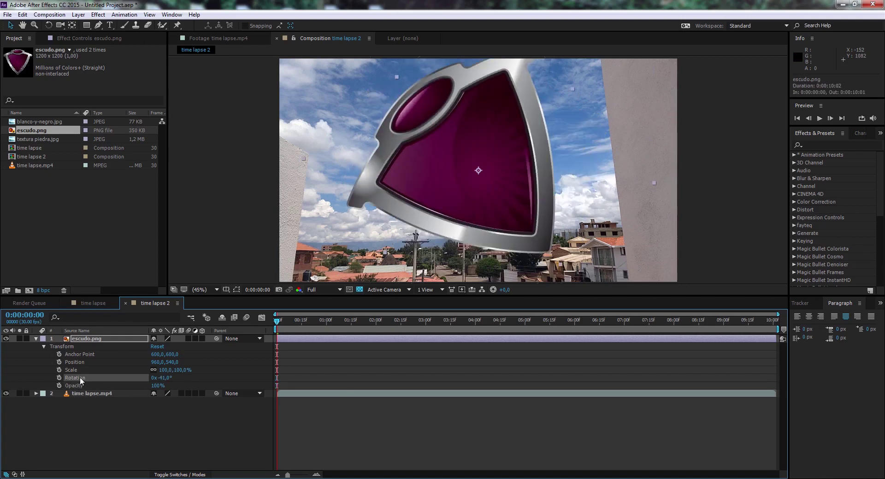
left_click(103, 441)
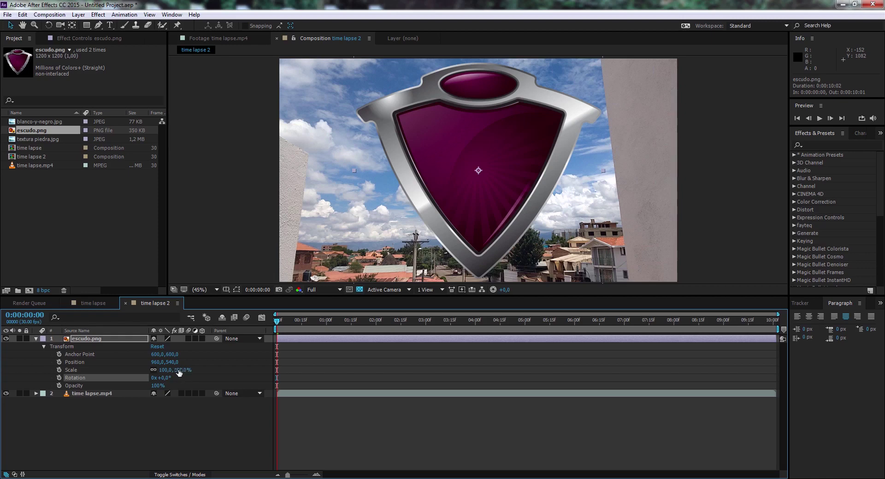
Scale the shield to -37.0, -61.7% so it is flipped and taller than wide
mouse_move(181, 370)
left_mouse_down()
mouse_move(260, 370)
mouse_move(164, 376)
left_mouse_up()
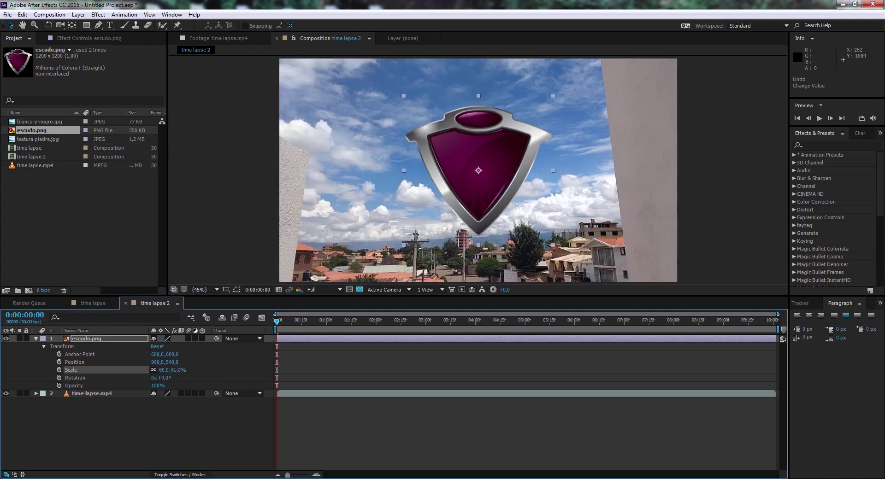
left_click_drag(174, 370, 131, 370)
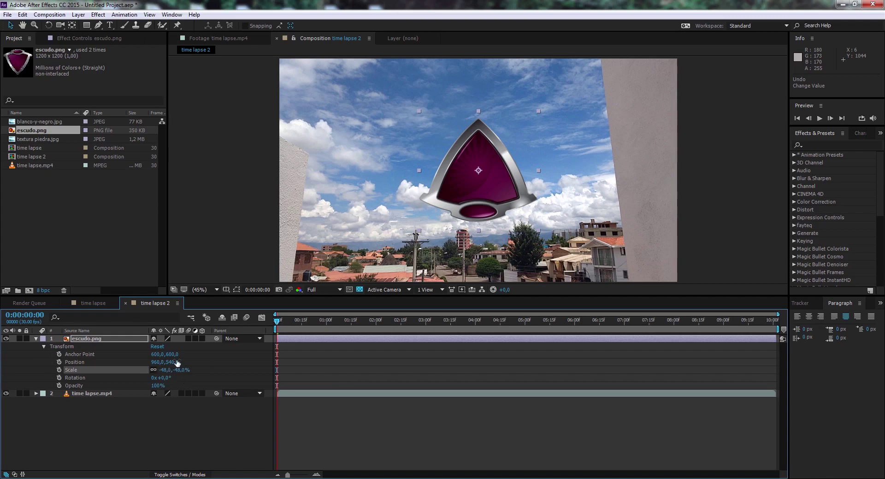
left_click(154, 370)
left_click_drag(182, 373, 165, 370)
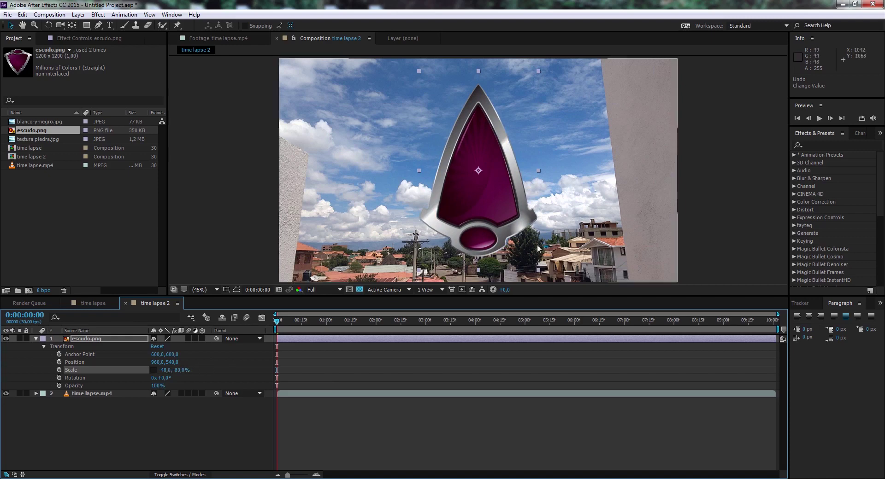
left_click(153, 371)
left_click_drag(168, 371, 173, 371)
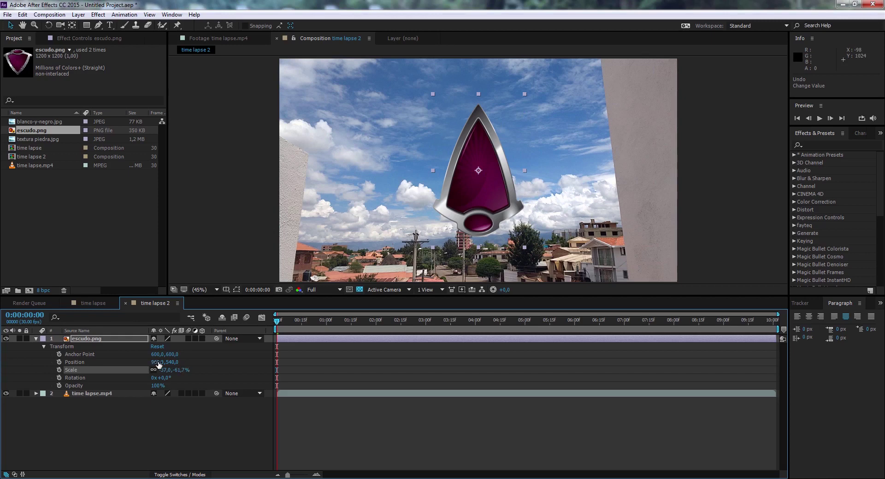
Centre the shield at 960,540 using Layer > Transform > Center In View
left_click_drag(158, 362, 305, 363)
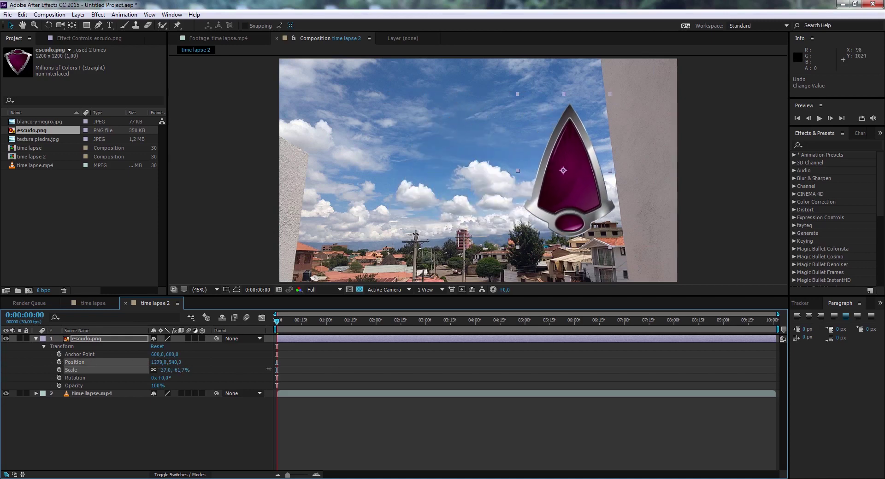
left_click_drag(166, 362, 236, 365)
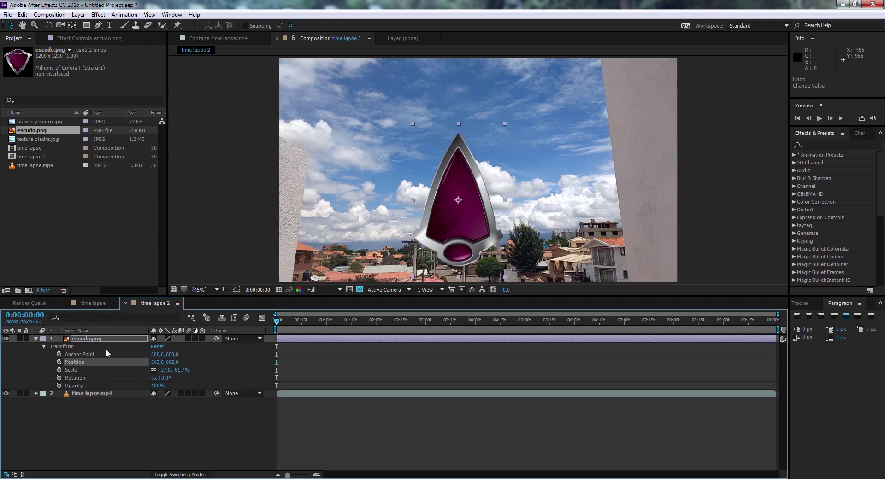
right_click(87, 365)
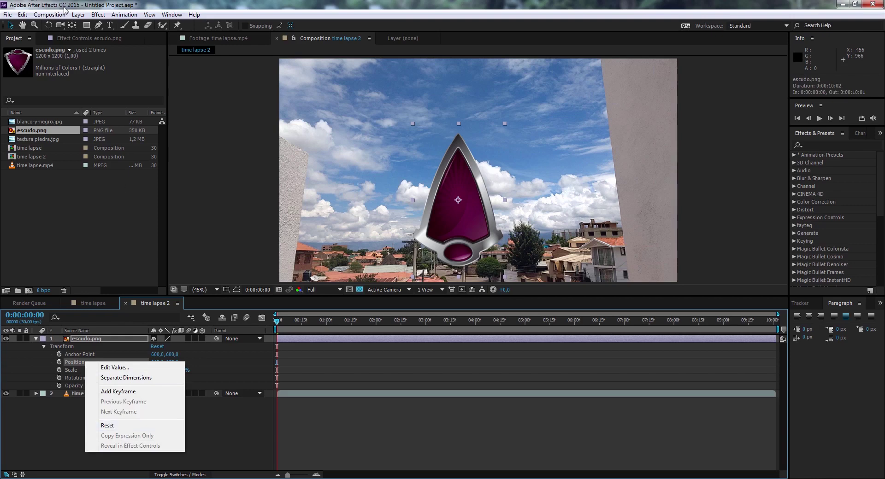
left_click(78, 15)
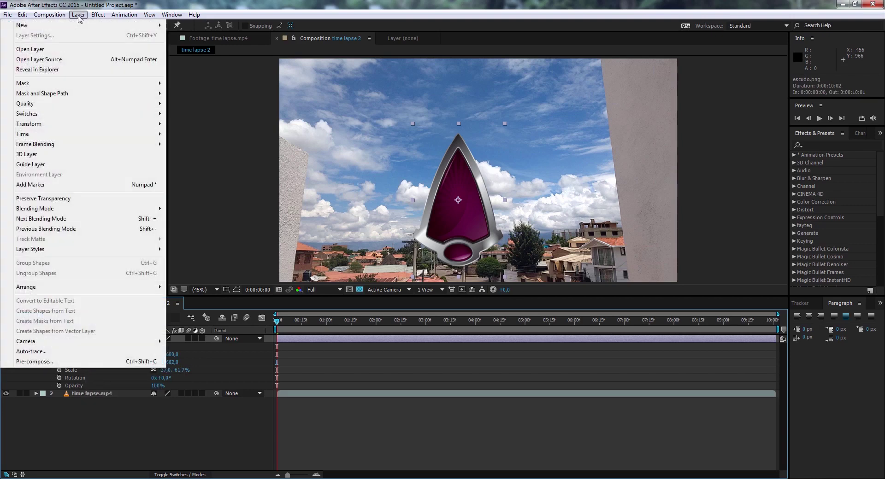
mouse_move(119, 128)
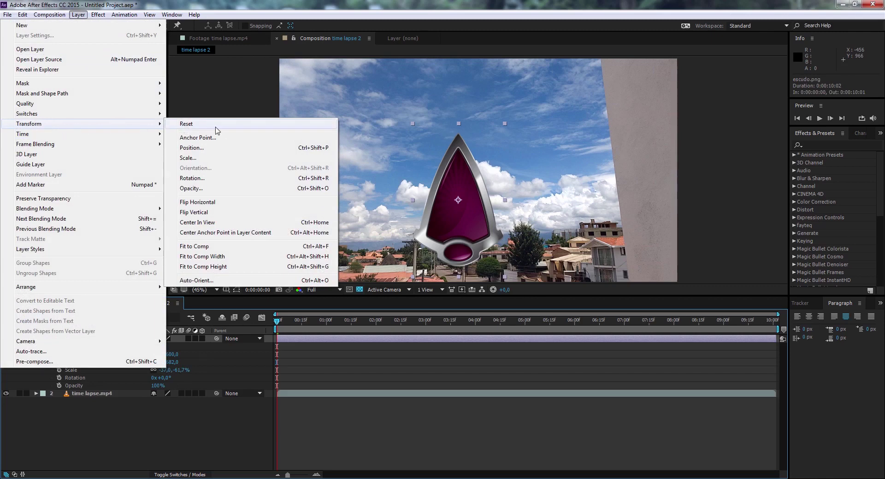
left_click(306, 225)
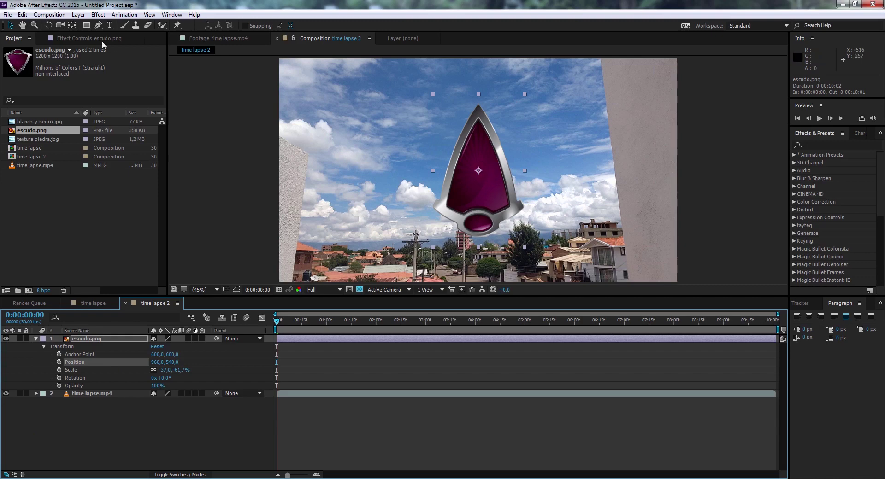
Move the shield's anchor point to its top tip and rotate it to -66°
left_click(72, 30)
left_click(72, 28)
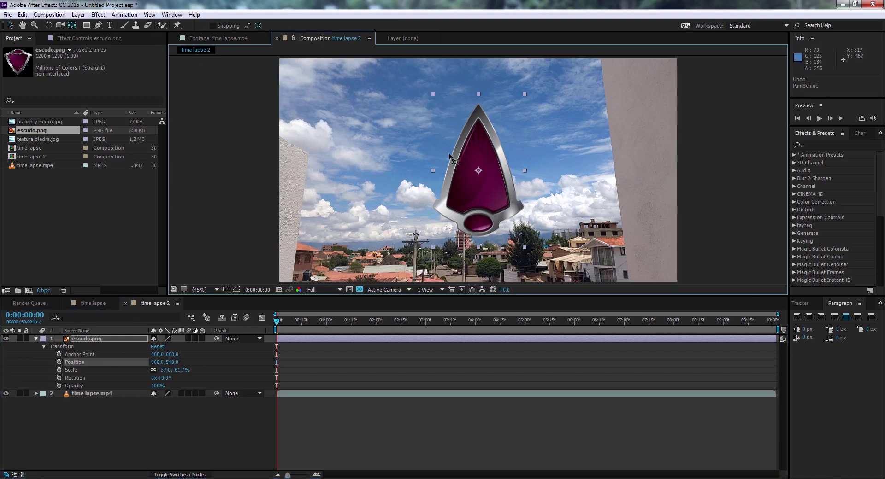
left_click_drag(479, 170, 478, 106)
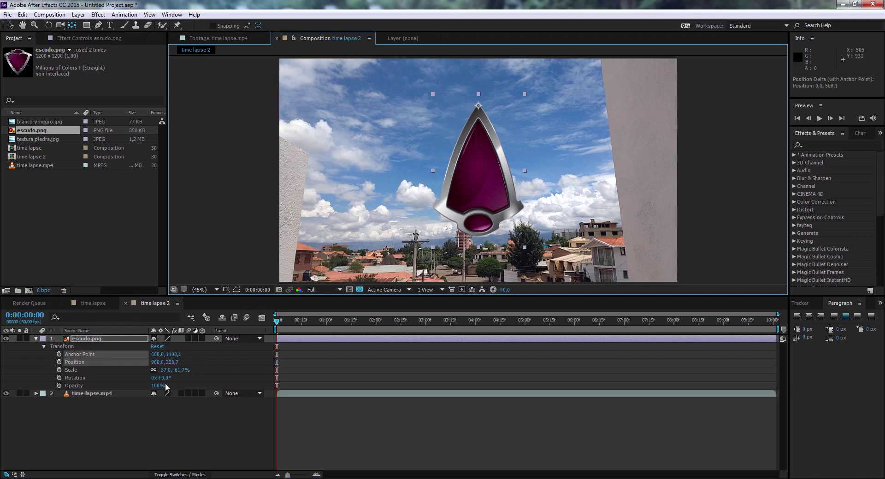
mouse_move(160, 378)
left_mouse_down()
mouse_move(149, 377)
mouse_move(170, 367)
left_mouse_up()
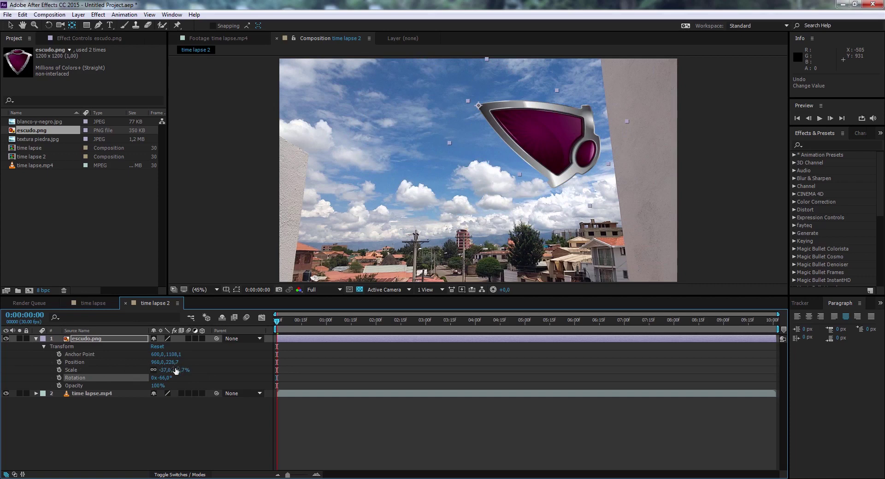
Centre the rotated shield in the composition with Center In View
left_click(79, 15)
mouse_move(85, 126)
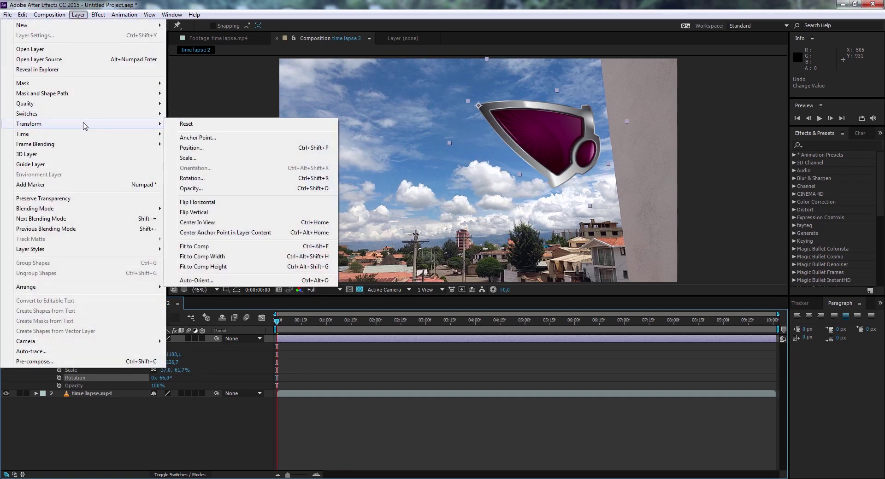
left_click(223, 224)
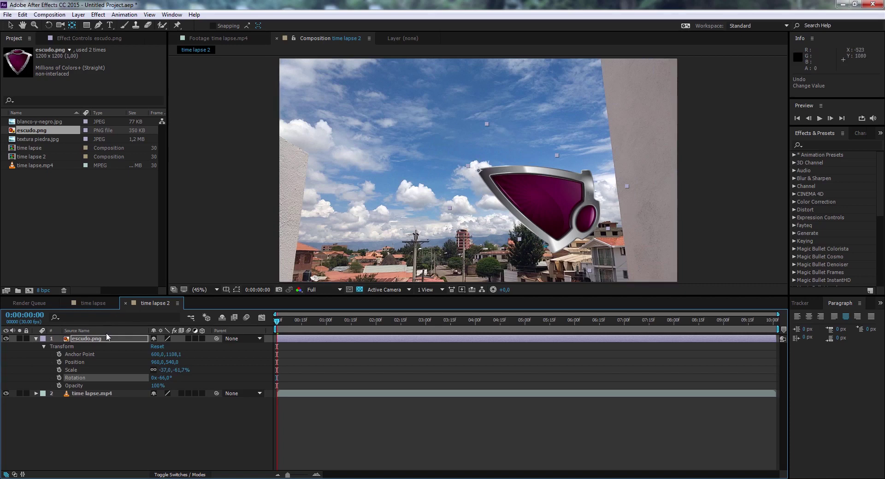
Return the anchor point to the shield's centre (600,600) and rotate it to -52°
left_click(78, 15)
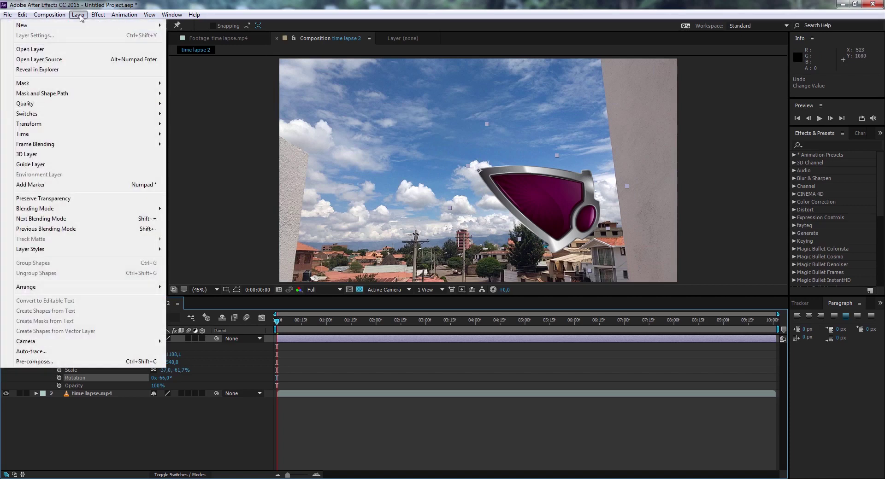
mouse_move(75, 123)
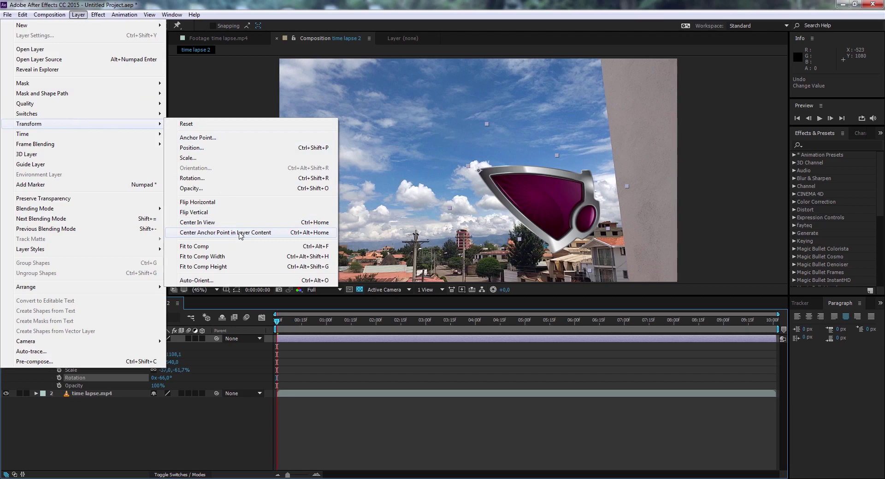
left_click(240, 234)
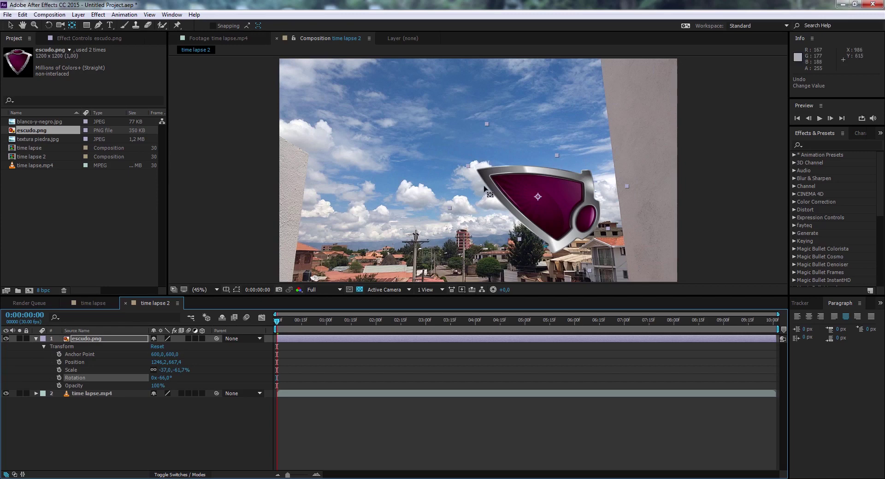
mouse_move(164, 381)
left_mouse_down()
mouse_move(191, 363)
mouse_move(158, 363)
left_mouse_up()
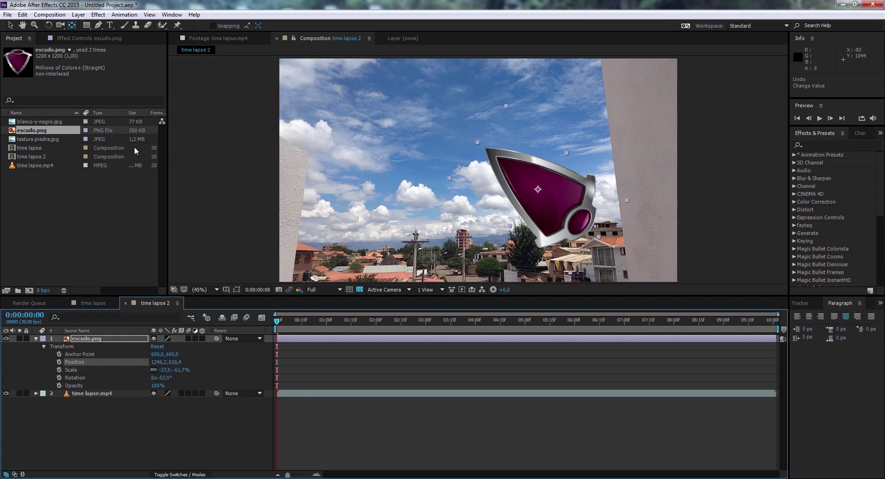
left_click(78, 15)
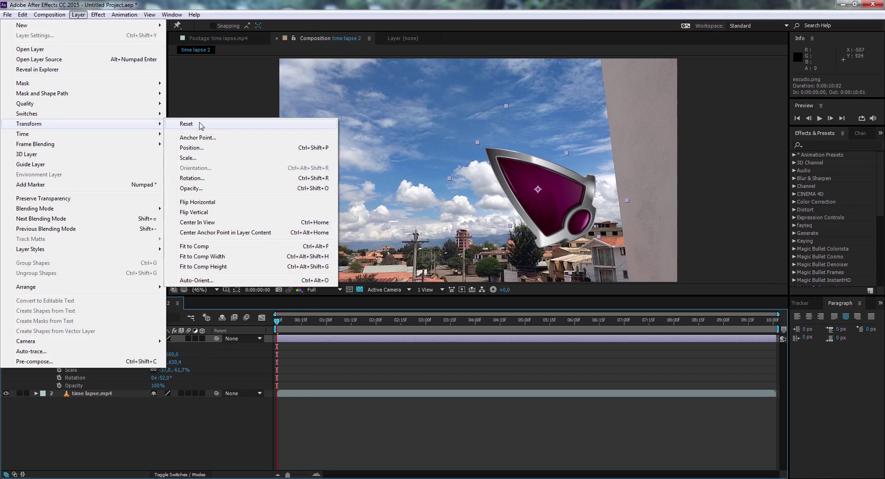
Reset escudo.png's Transform to 960,540 position, 100% scale and 0° rotation
left_click(192, 419)
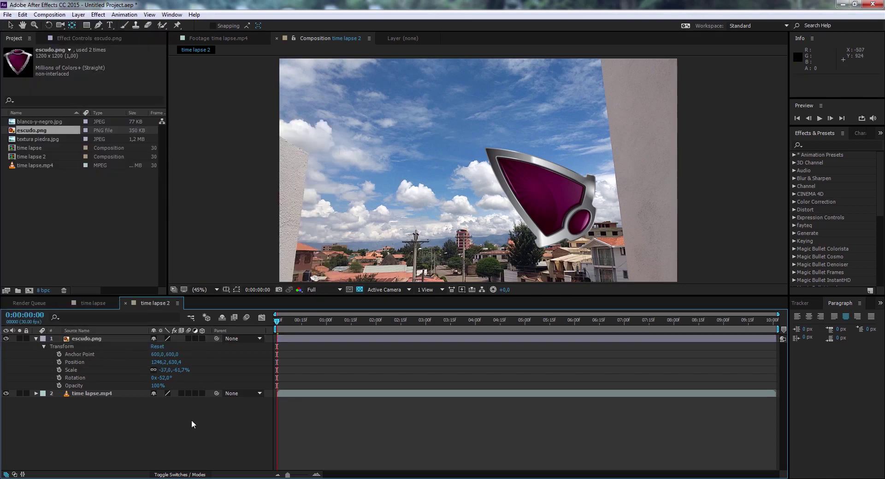
left_click(84, 338)
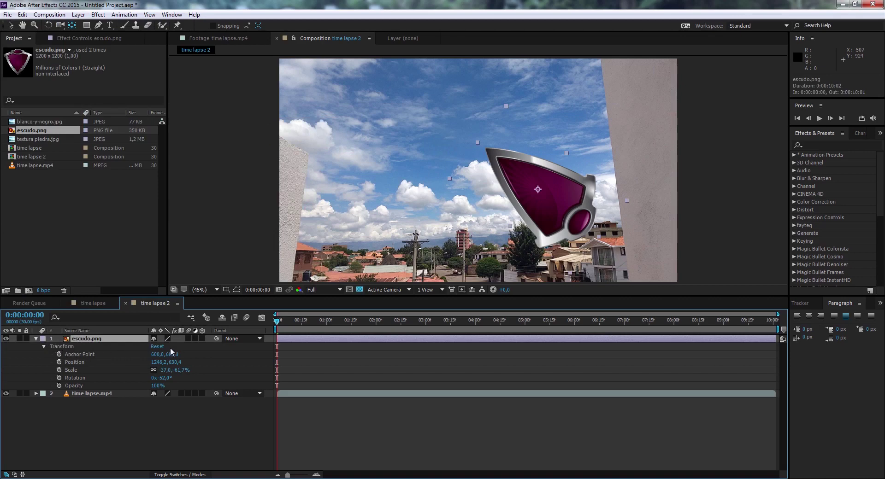
left_click(157, 347)
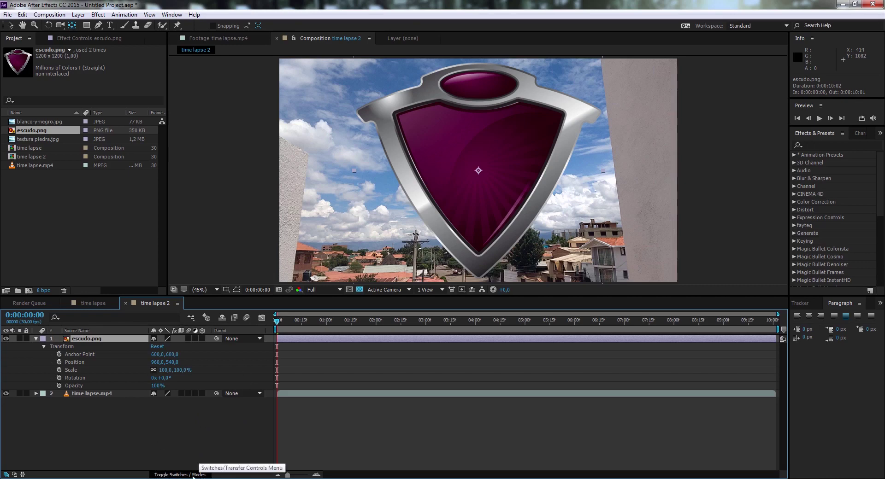
Turn on the 3D Layer switch for escudo.png, giving it position 960,540,0
left_click(172, 475)
left_click(172, 475)
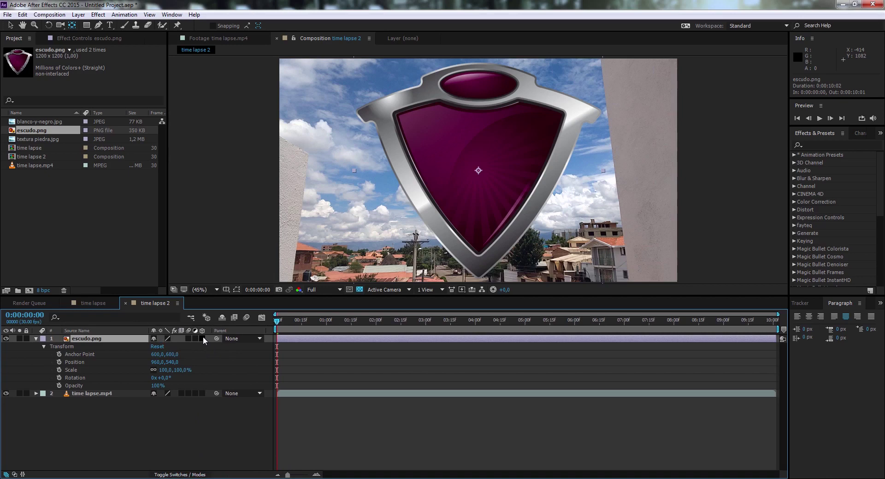
left_click(203, 337)
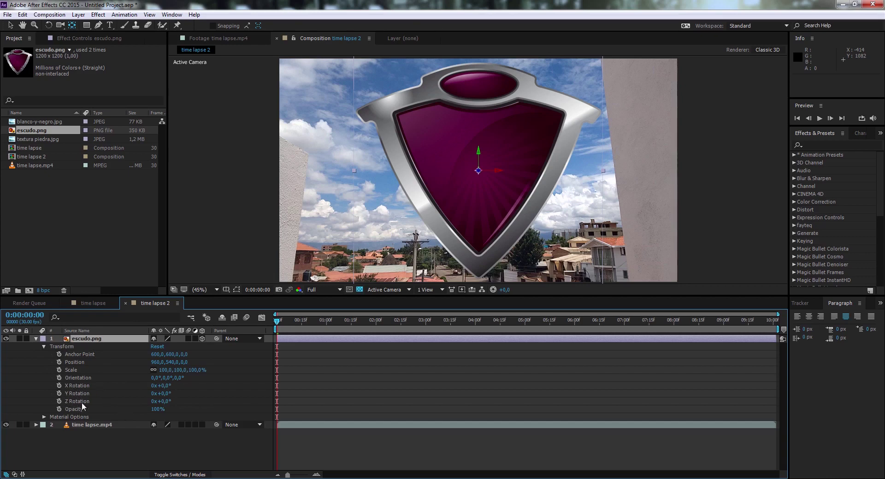
Scrub the 3D shield's Position to X 982, pull it toward the camera, and turn it 44° on Y
left_click(60, 378)
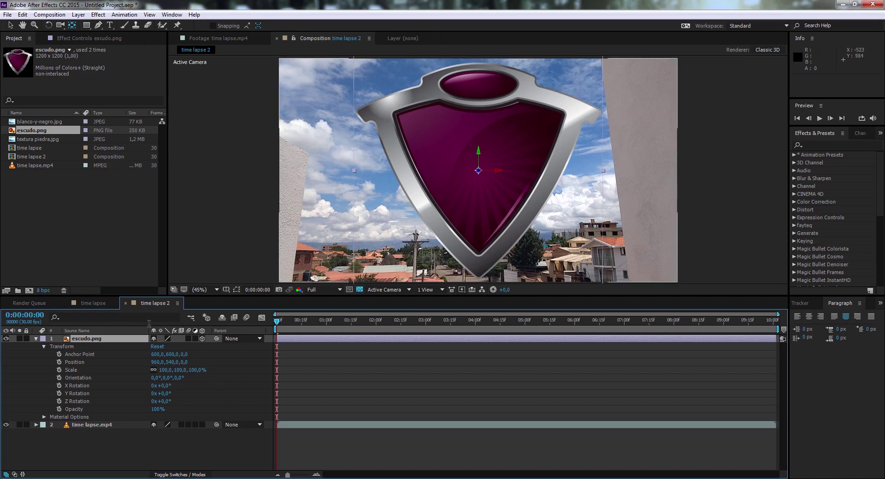
key("ctrl+z")
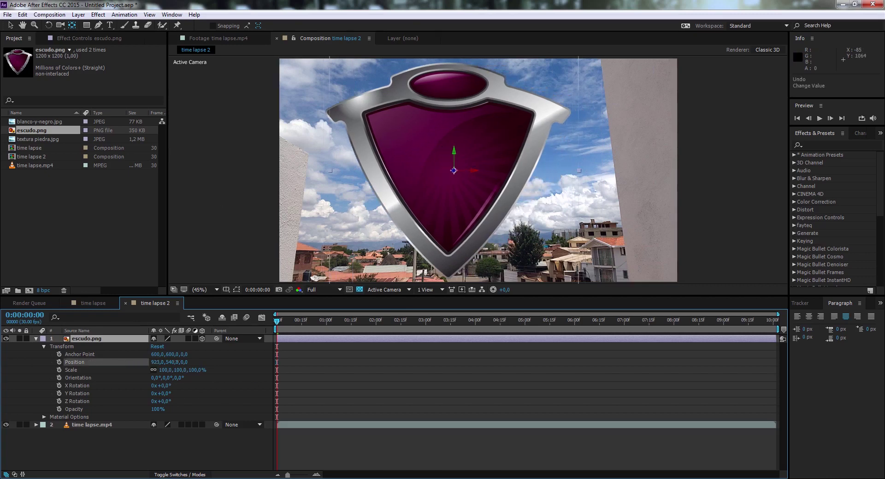
left_click_drag(176, 362, 245, 362)
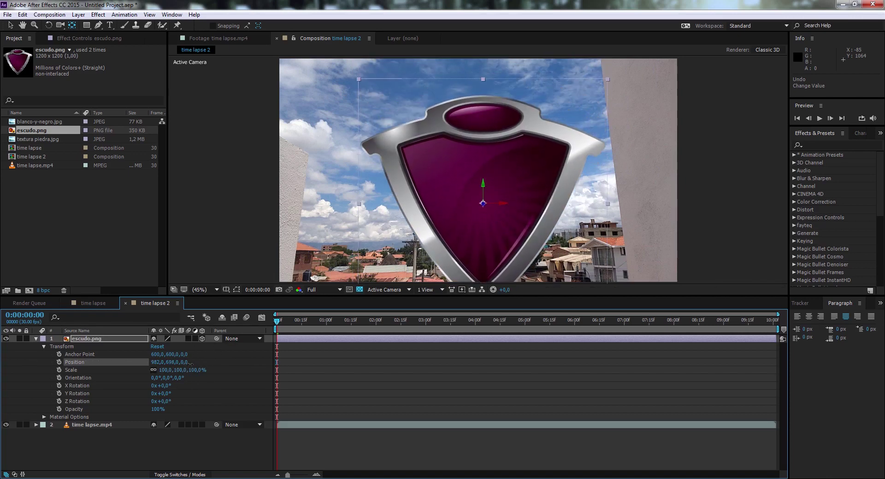
left_click_drag(189, 362, 19, 365)
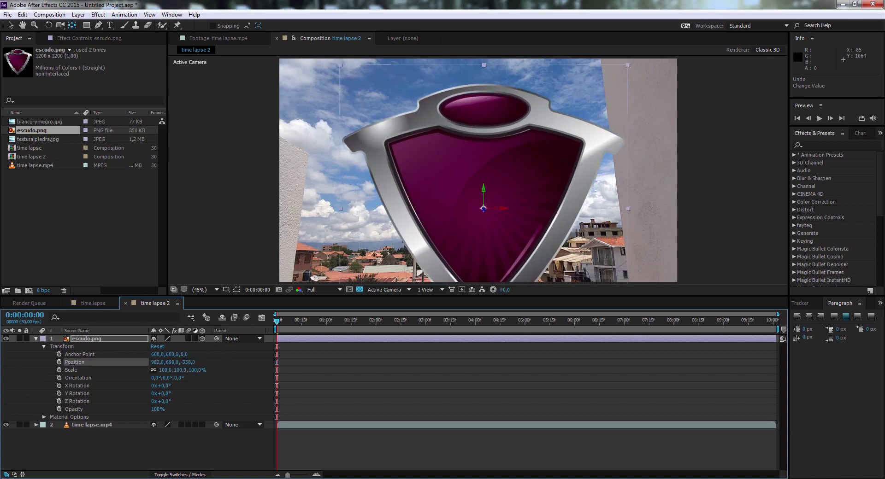
mouse_move(73, 364)
left_mouse_down()
mouse_move(55, 363)
mouse_move(439, 363)
left_mouse_up()
mouse_move(243, 367)
left_mouse_down()
mouse_move(266, 389)
mouse_move(300, 389)
left_mouse_up()
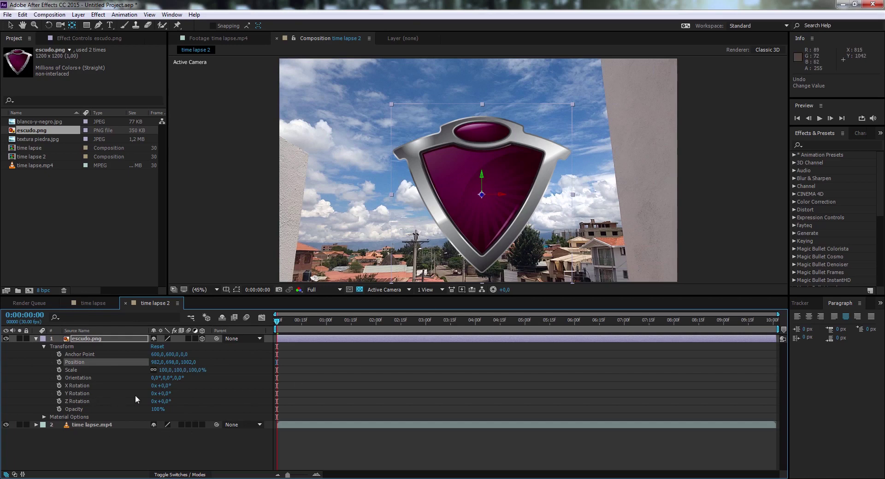
left_click_drag(164, 395, 190, 400)
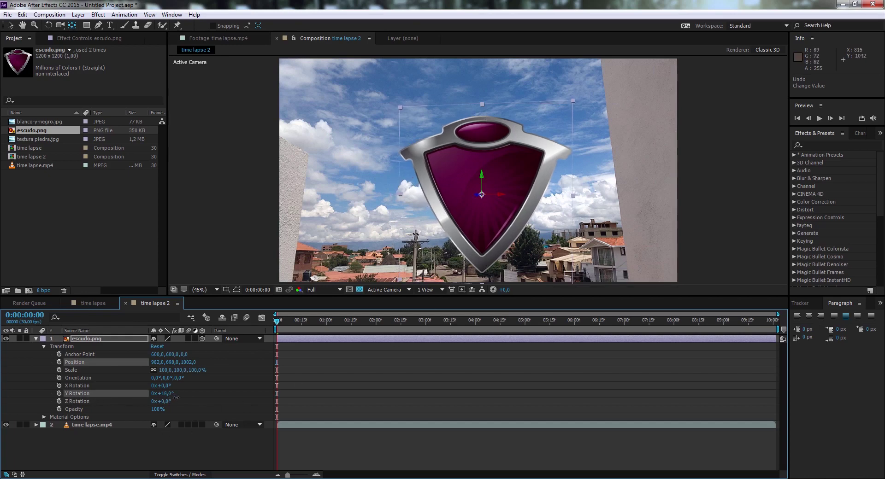
Reposition the shield, turn it to 146° Y Rotation, then reset its transform
left_click(87, 338)
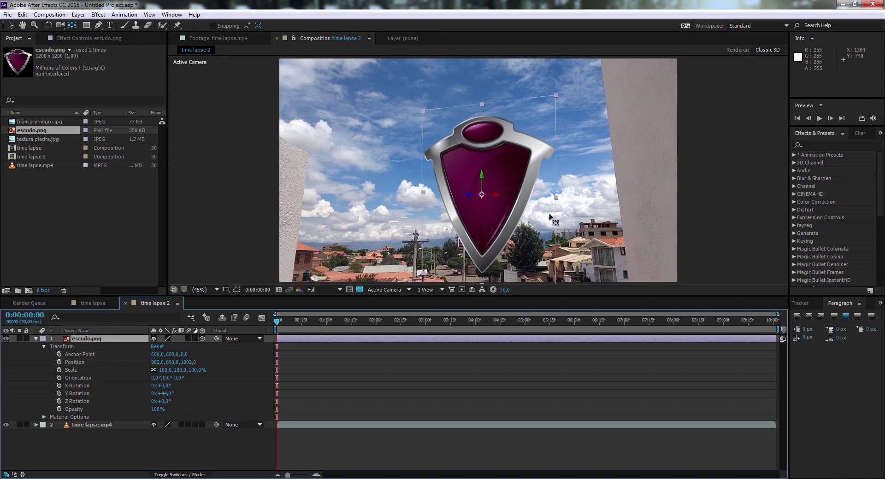
key("ctrl+z")
left_click_drag(156, 364, 243, 363)
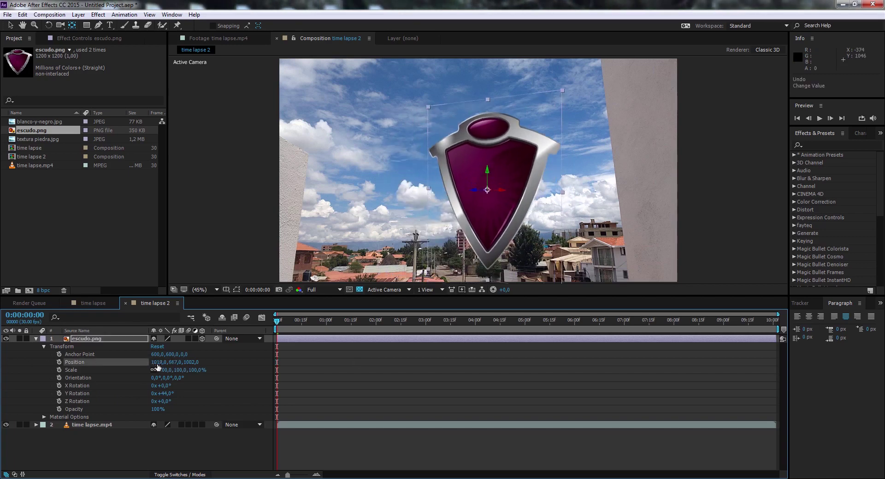
mouse_move(243, 363)
left_mouse_down()
mouse_move(176, 387)
mouse_move(184, 391)
left_mouse_up()
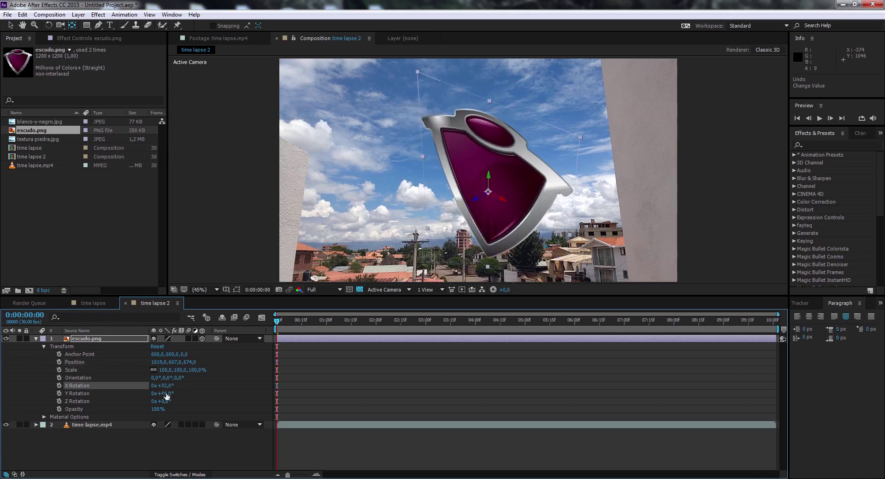
mouse_move(167, 394)
left_mouse_down()
mouse_move(213, 400)
mouse_move(194, 407)
left_mouse_up()
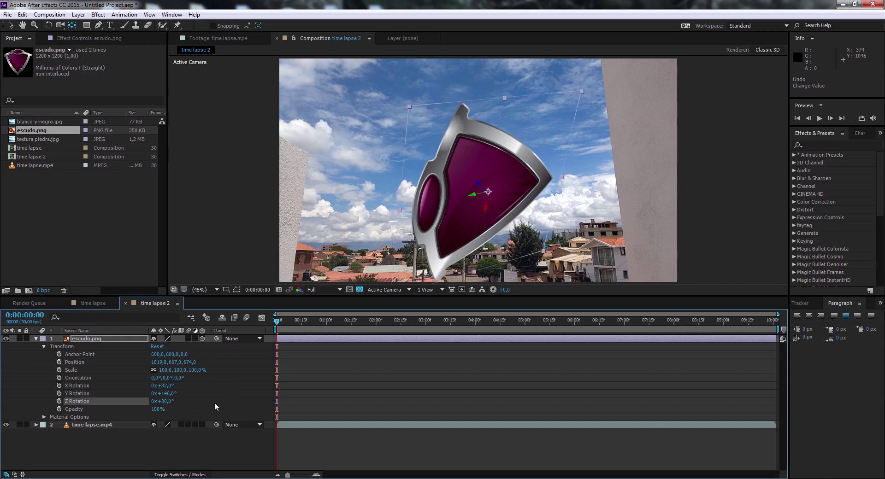
left_click(161, 349)
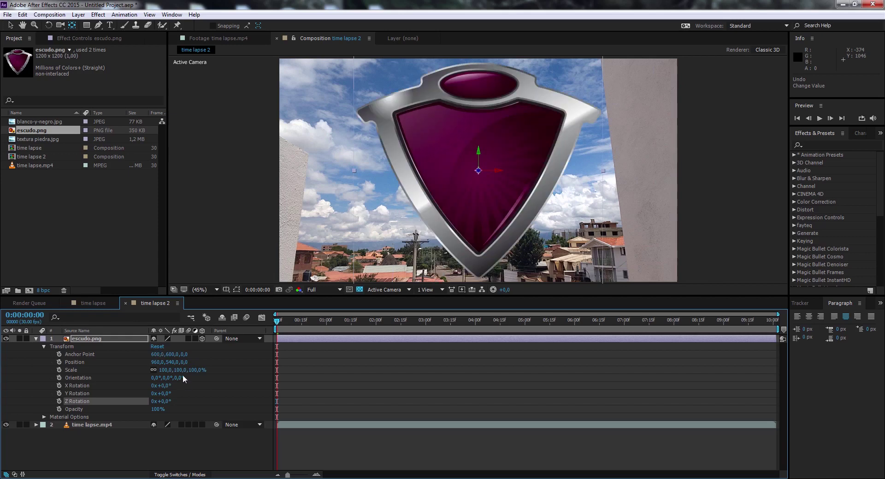
mouse_move(177, 380)
left_mouse_down()
mouse_move(165, 381)
mouse_move(177, 391)
left_mouse_up()
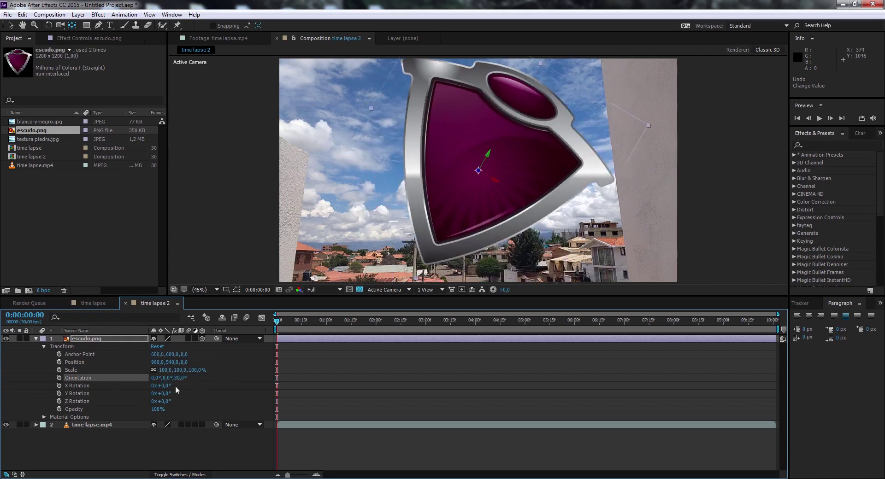
key("ctrl+z")
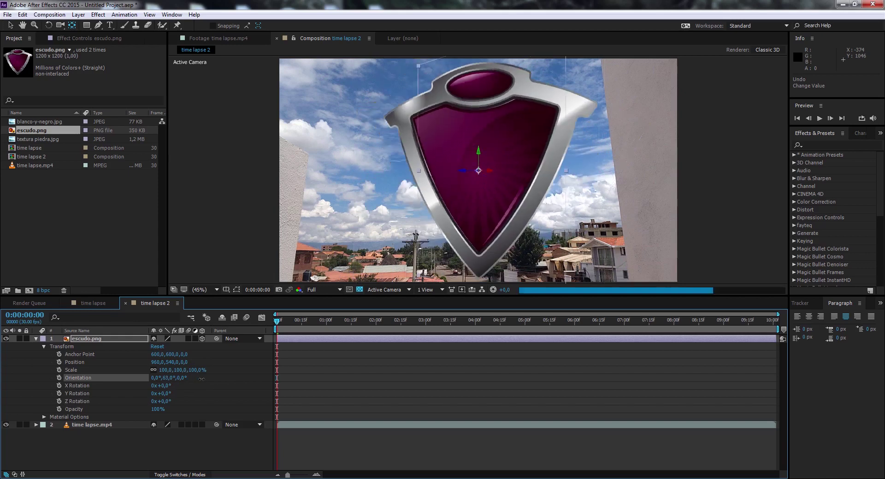
mouse_move(169, 380)
left_mouse_down()
mouse_move(203, 384)
mouse_move(146, 380)
left_mouse_up()
key("ctrl+z")
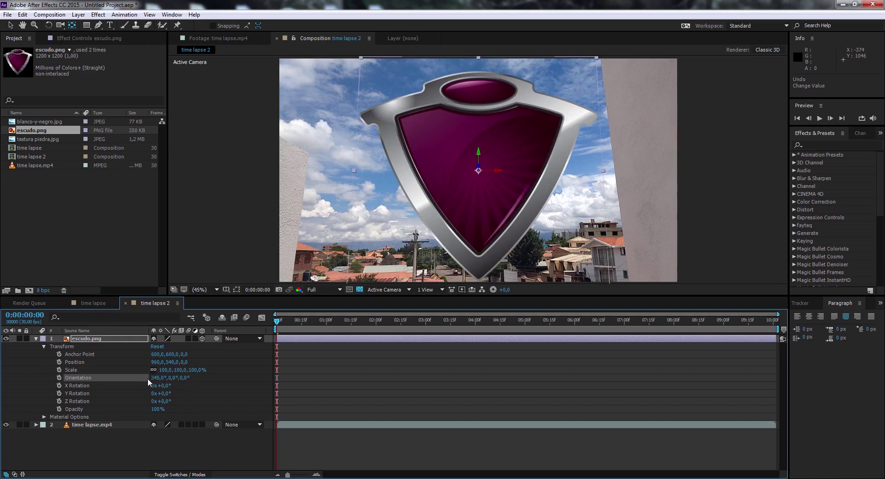
left_click_drag(154, 381, 361, 388)
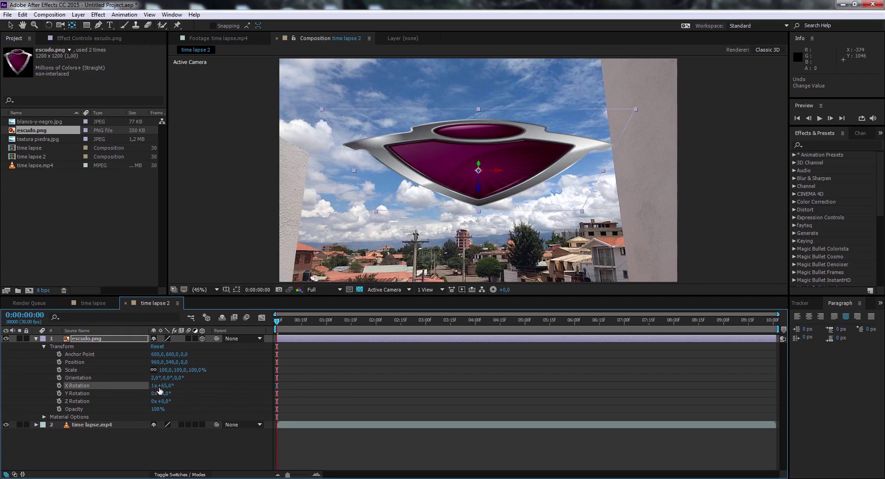
left_click_drag(159, 388, 203, 406)
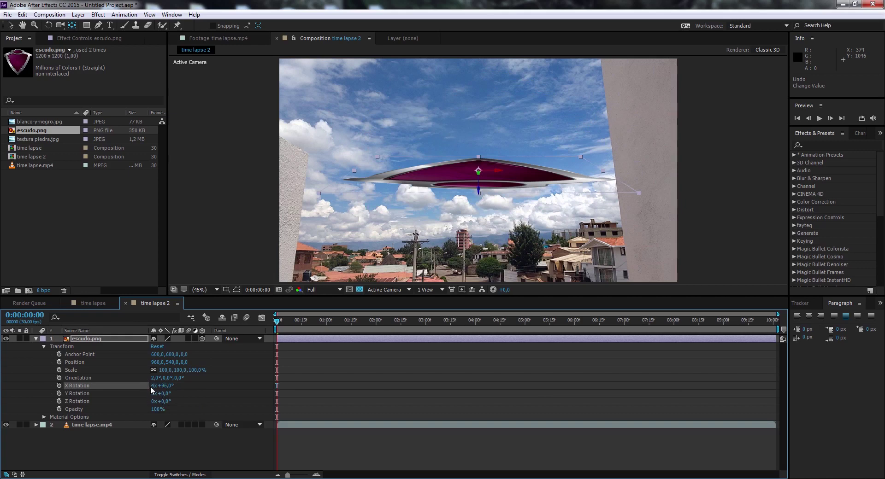
key("ctrl+z")
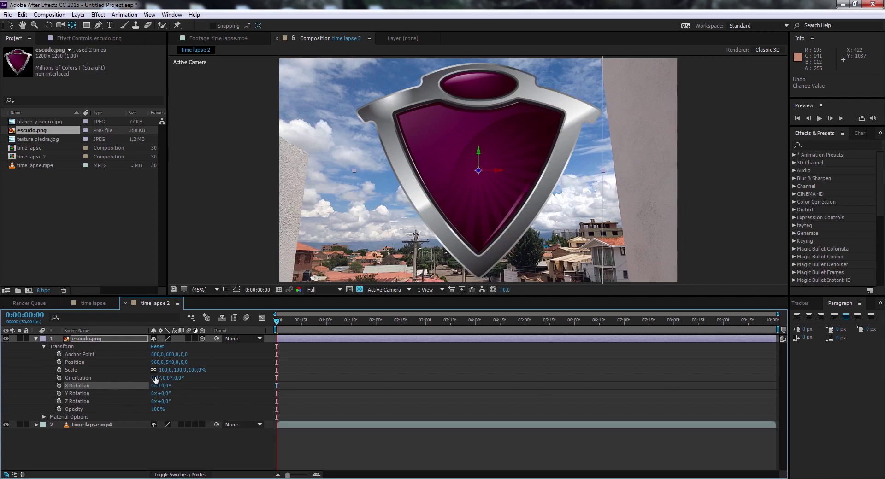
left_click_drag(152, 377, 206, 377)
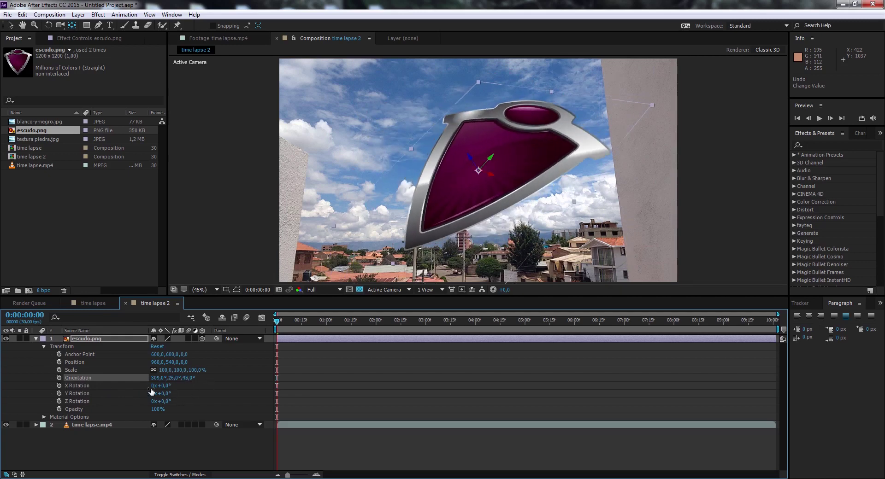
left_click_drag(164, 386, 277, 386)
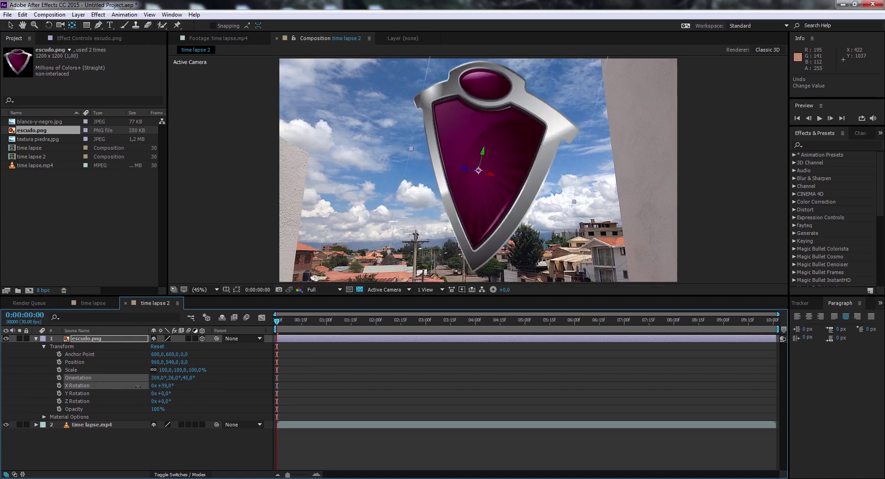
left_click_drag(164, 393, 393, 383)
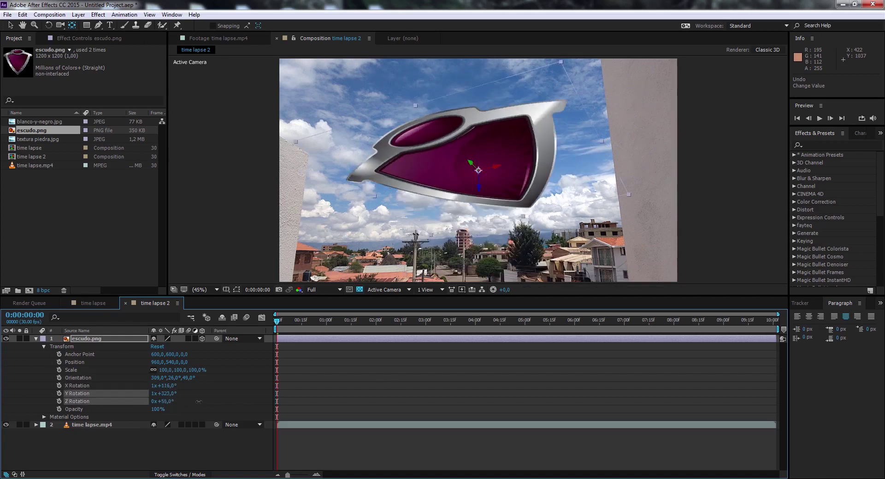
left_click_drag(161, 401, 408, 413)
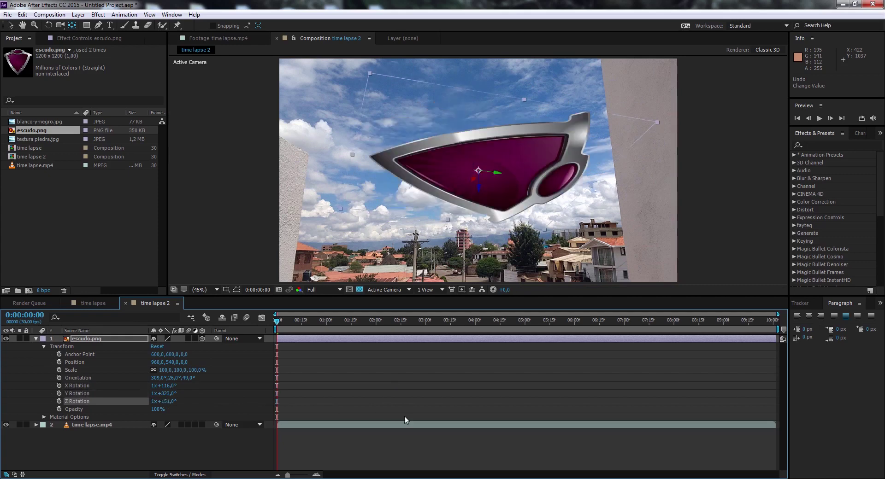
left_click(158, 347)
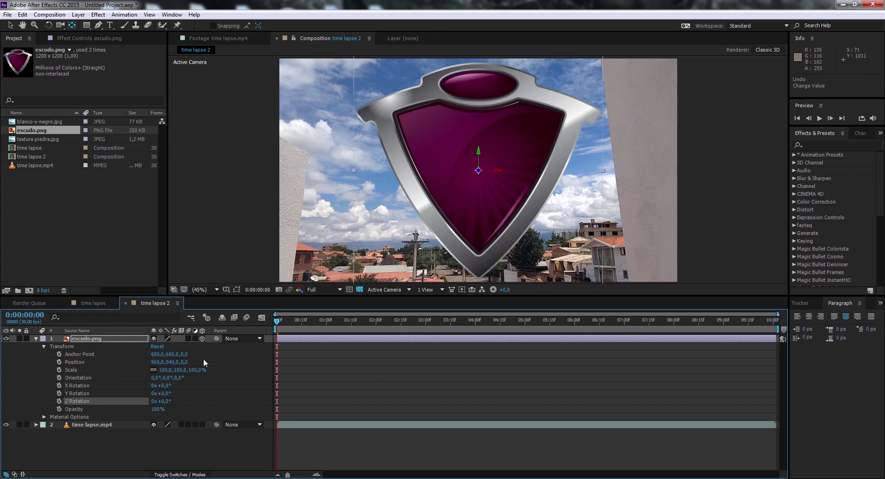
mouse_move(186, 362)
left_mouse_down()
mouse_move(398, 362)
mouse_move(155, 363)
left_mouse_up()
left_click(152, 346)
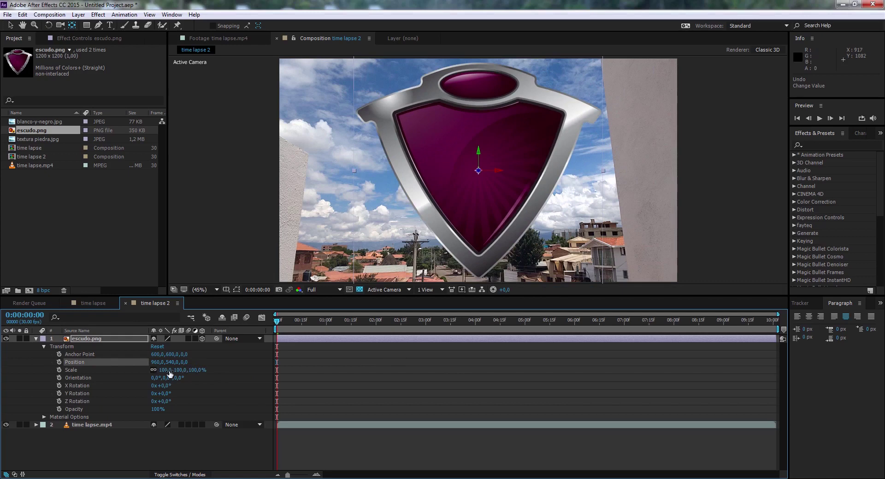
left_click_drag(166, 370, 301, 371)
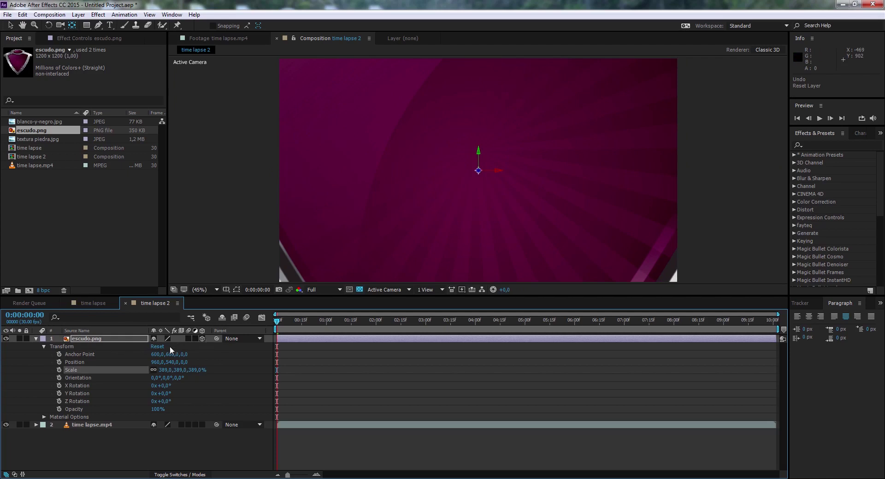
left_click(158, 347)
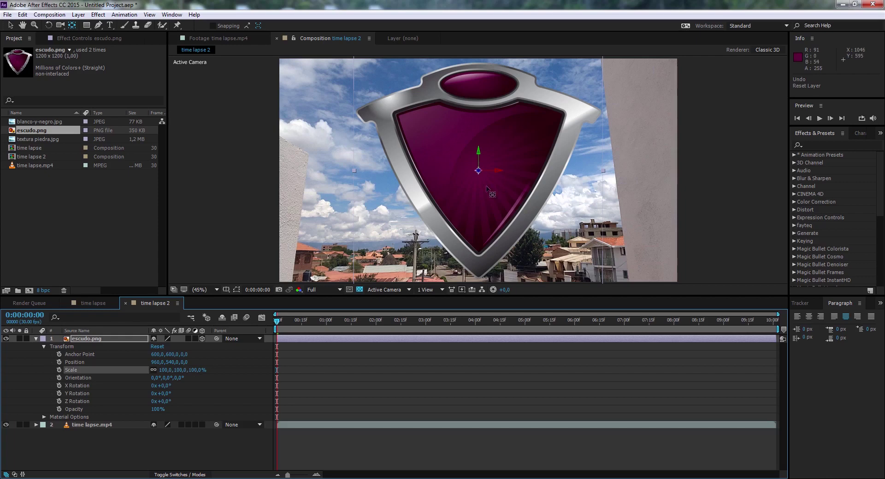
left_click_drag(185, 365, 1, 362)
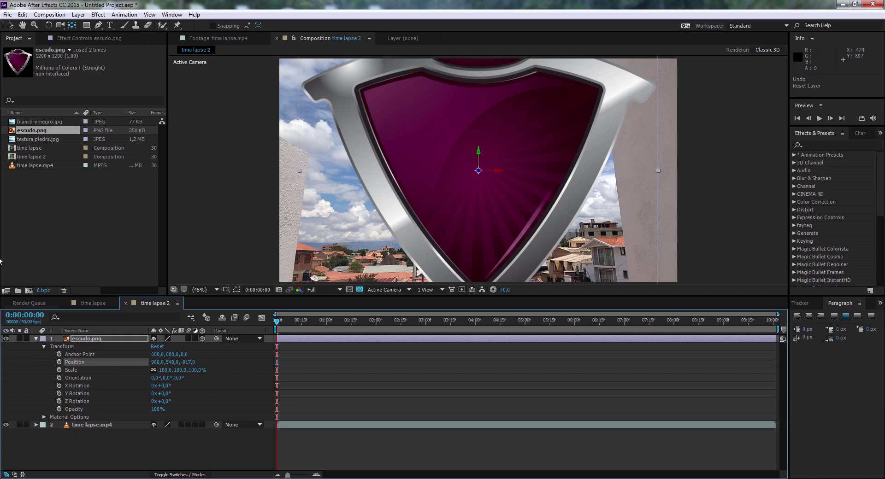
left_click(159, 350)
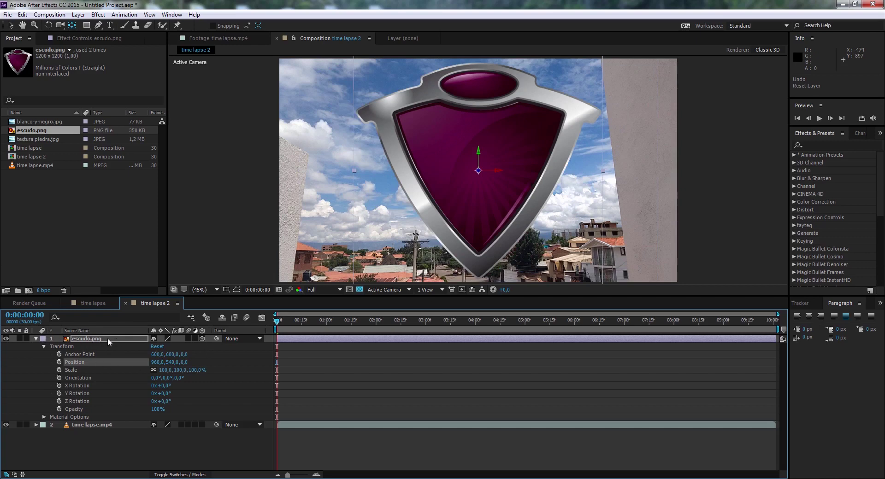
Make escudo.png a 2D layer again and show the Mode and TrkMat columns
left_click(202, 339)
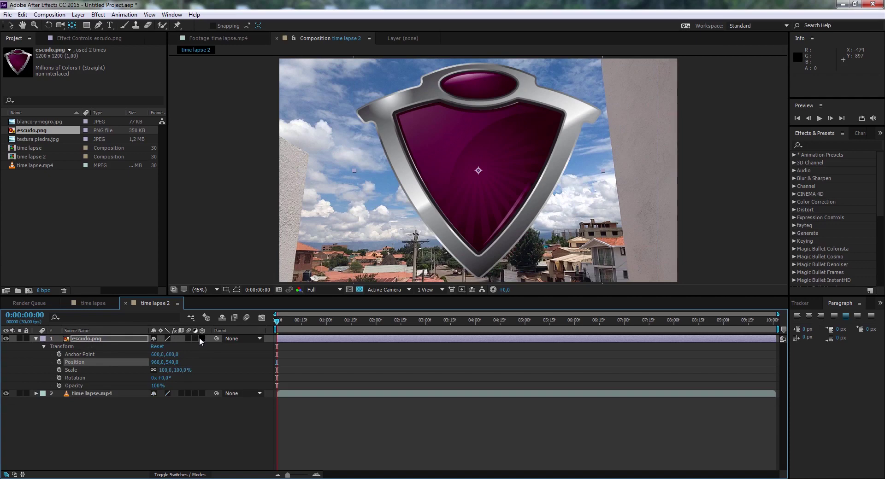
left_click(176, 474)
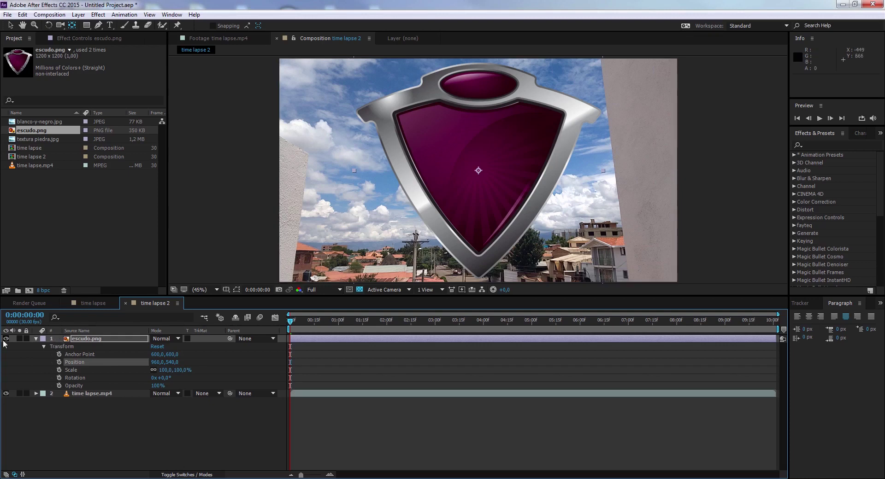
left_click(19, 338)
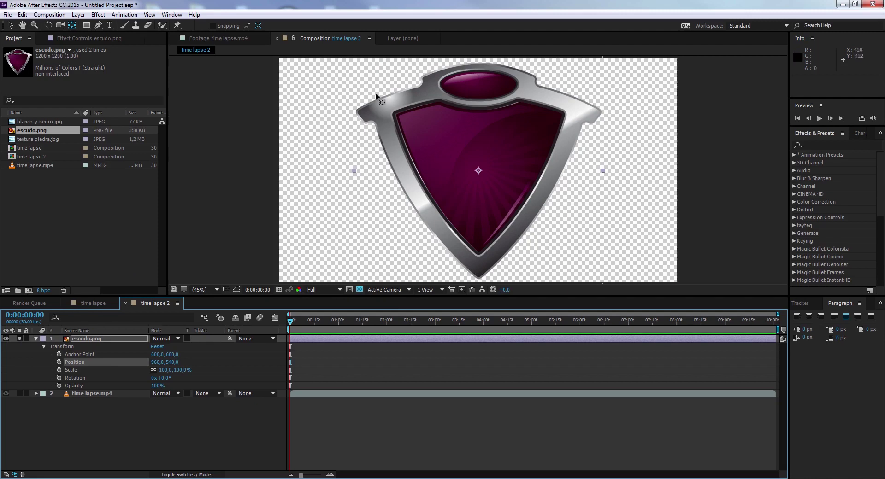
left_click(19, 338)
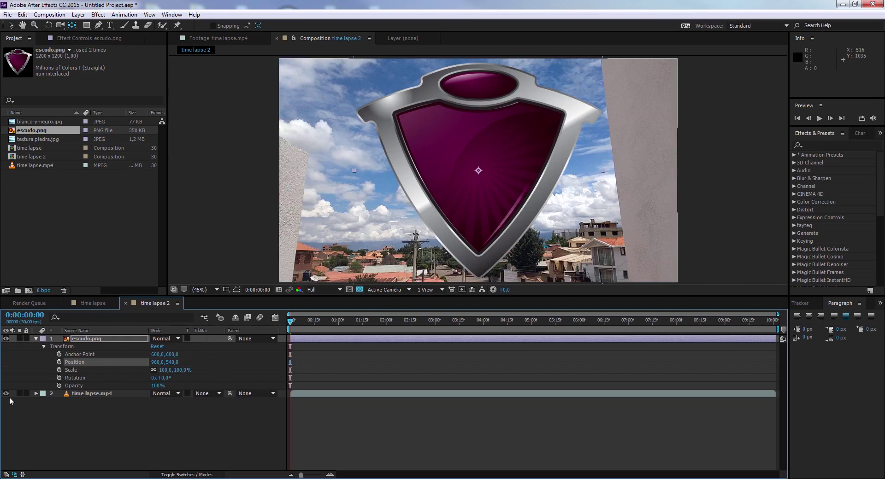
Show the escudo.png-based track matte options for the time lapse.mp4 layer
left_click(214, 393)
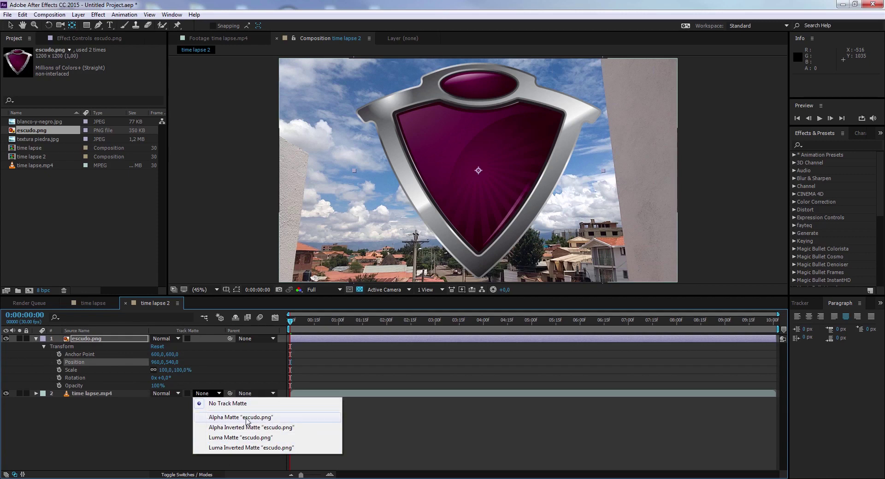
Use Alpha Matte 'escudo.png' on time lapse.mp4 and preview it against black
left_click(248, 418)
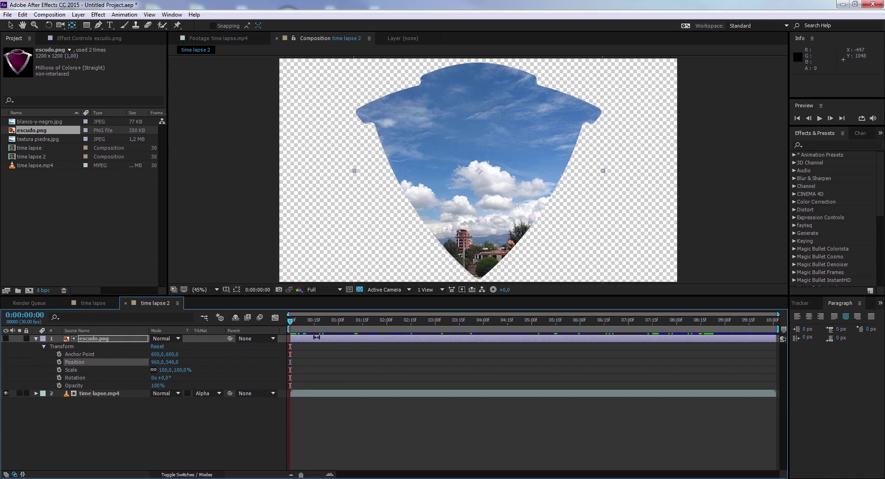
left_click_drag(292, 324, 272, 324)
left_click(361, 289)
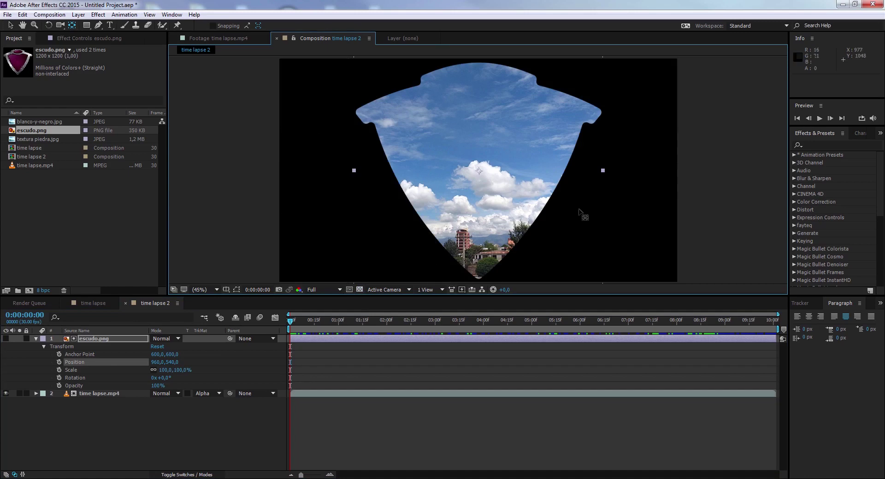
Place textura piedra.jpg below time lapse.mp4 and preview stone around the shield-shaped sky
left_click(359, 289)
left_click_drag(38, 139, 57, 417)
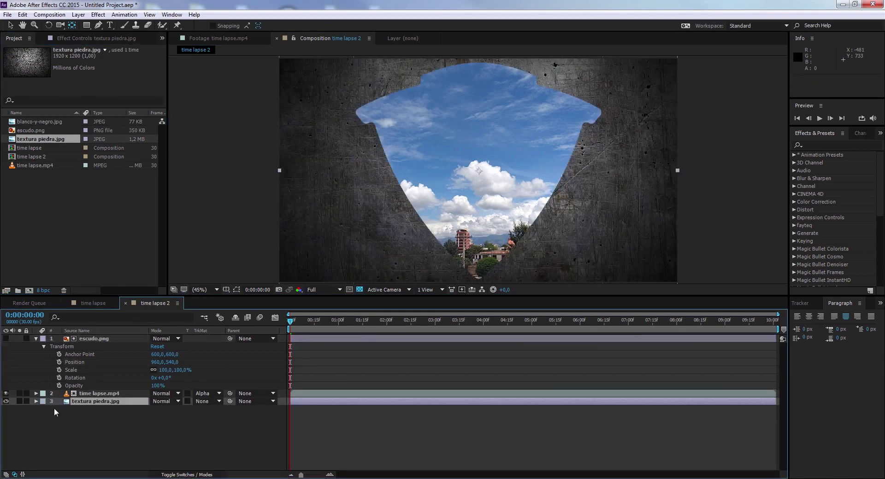
left_click_drag(308, 322, 358, 322)
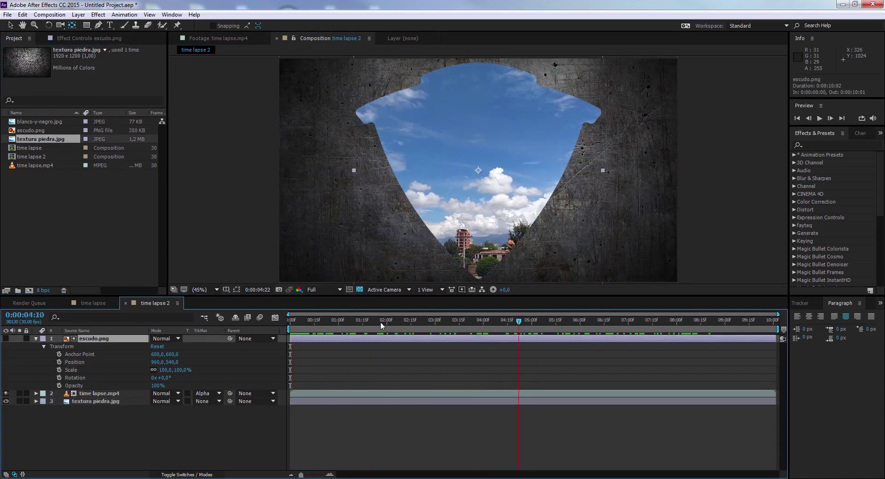
key("space")
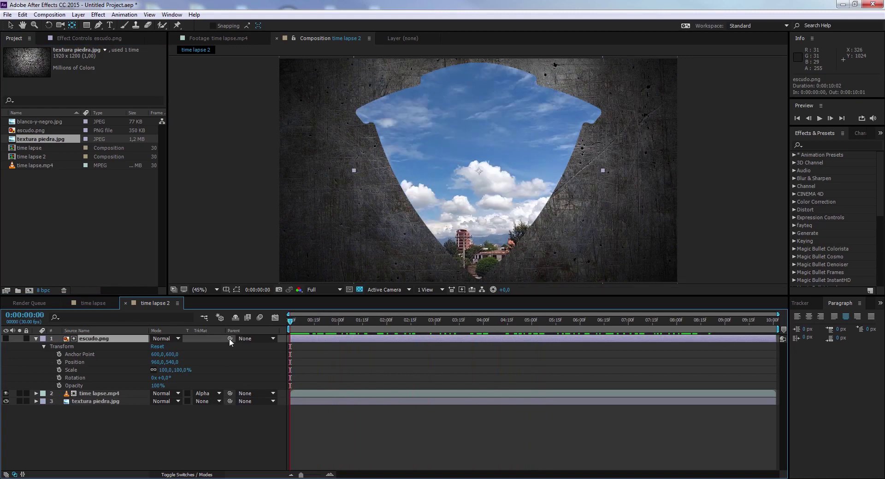
left_click(93, 370)
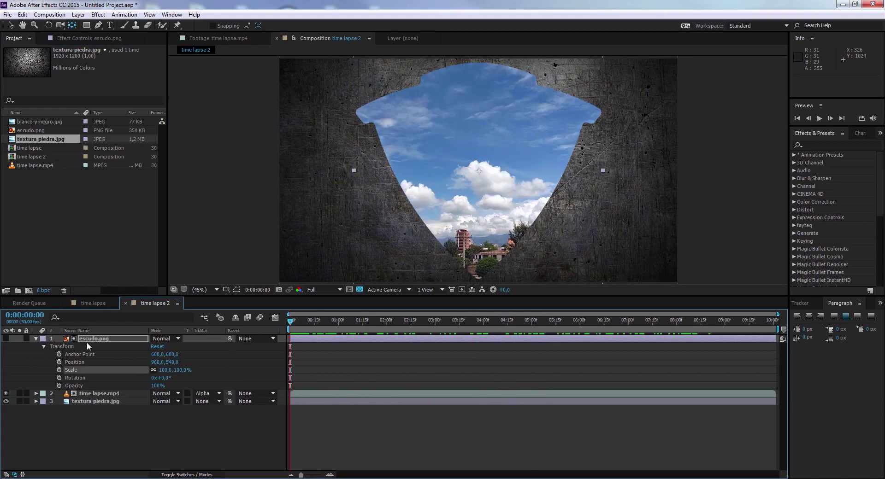
left_click(218, 392)
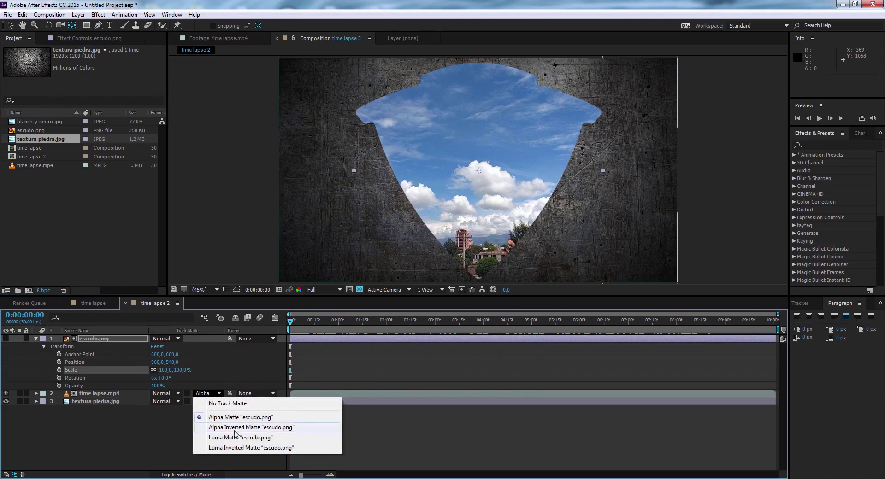
Switch time lapse.mp4 to Alpha Inverted Matte 'escudo.png' and compare with the shield shown and hidden
left_click(234, 429)
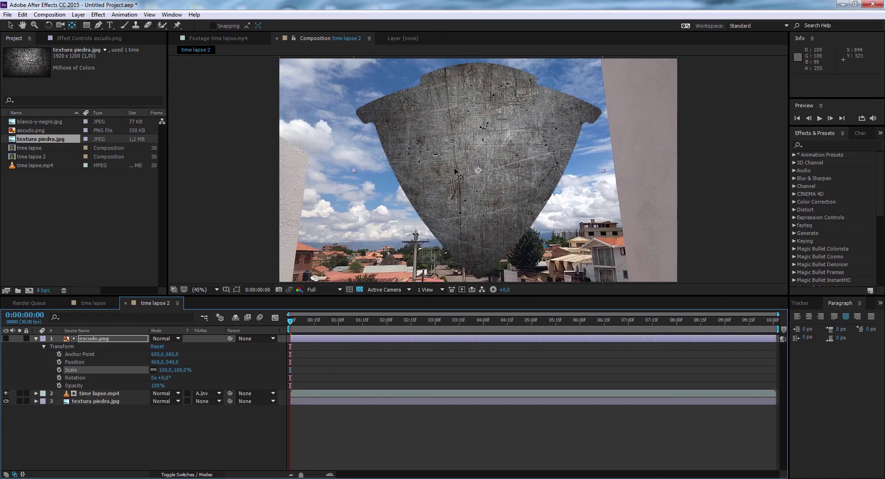
left_click(5, 339)
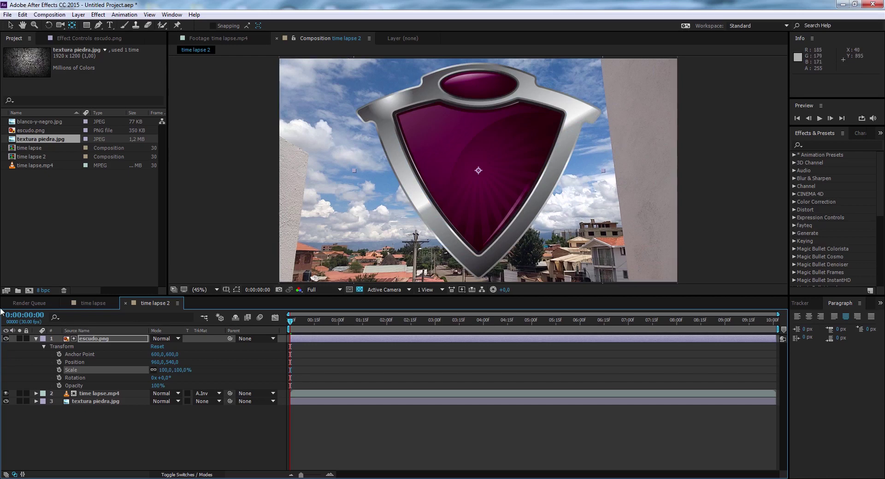
left_click(6, 339)
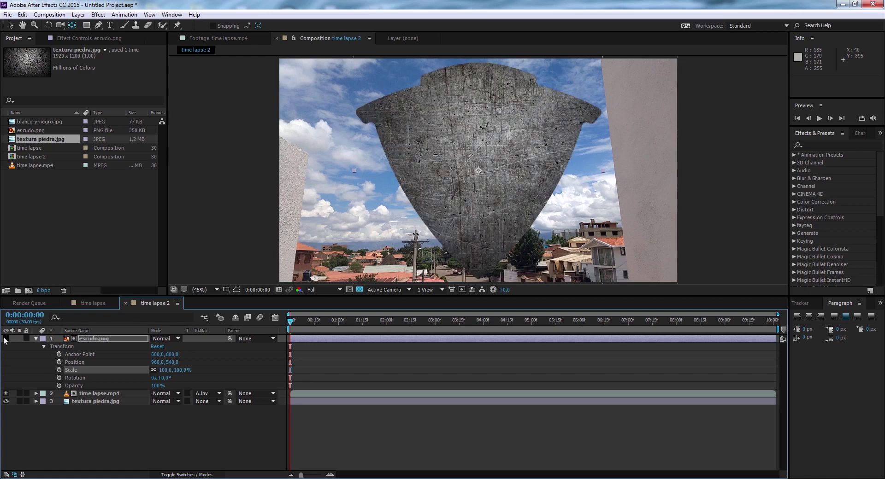
left_click(219, 395)
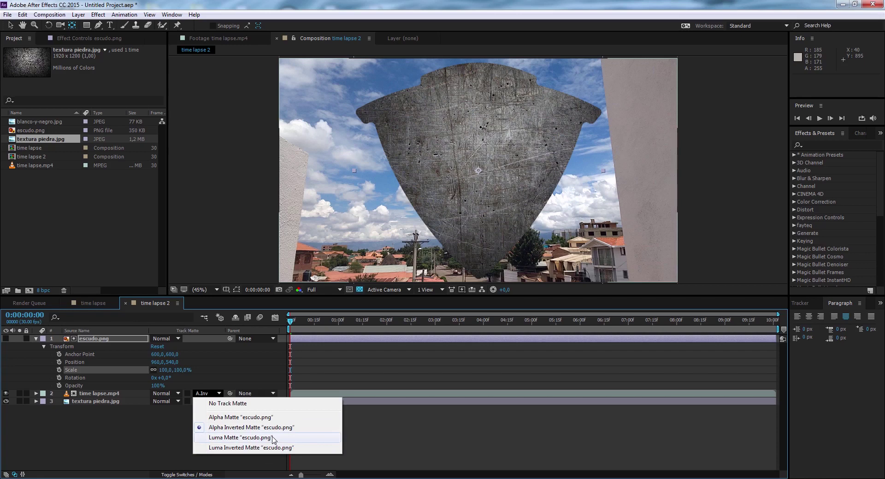
Add blanco-y-negro.jpg above time lapse.mp4 and use it as the video's Alpha Matte
left_click(20, 124)
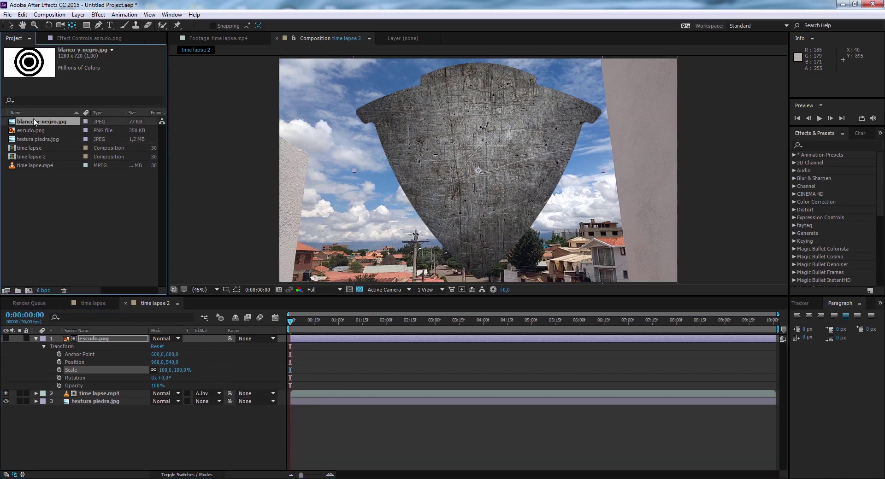
left_click_drag(34, 122, 46, 375)
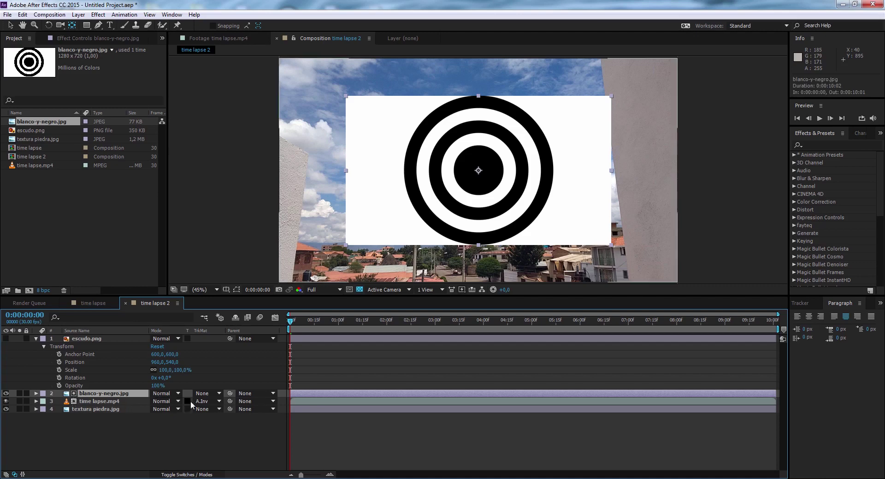
left_click(213, 402)
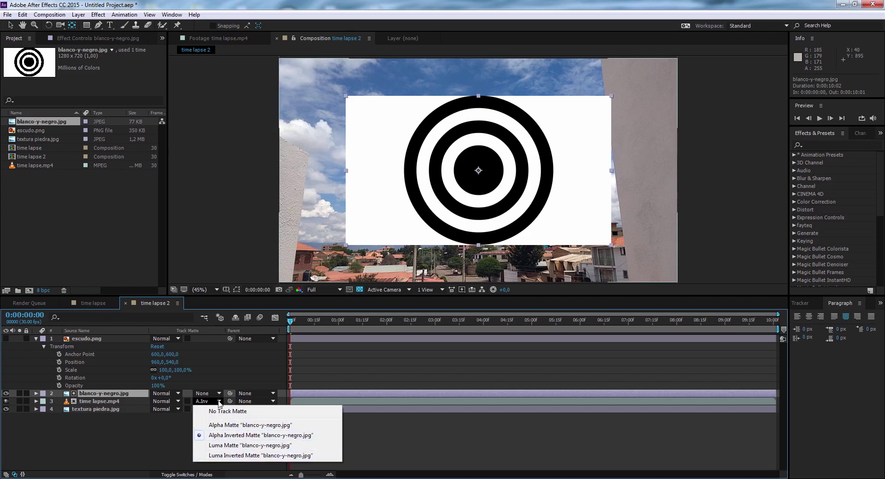
left_click(224, 425)
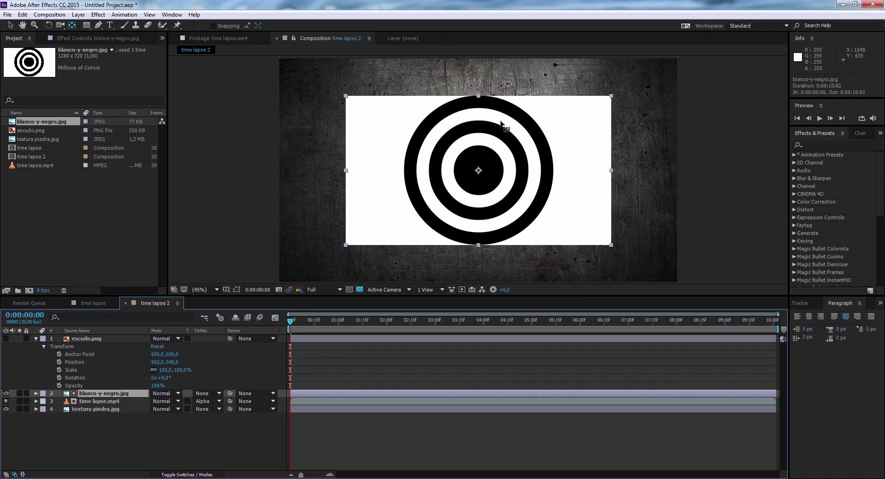
Fit blanco-y-negro.jpg to the composition, settling its scale at 150%
left_click(36, 394)
left_click(44, 402)
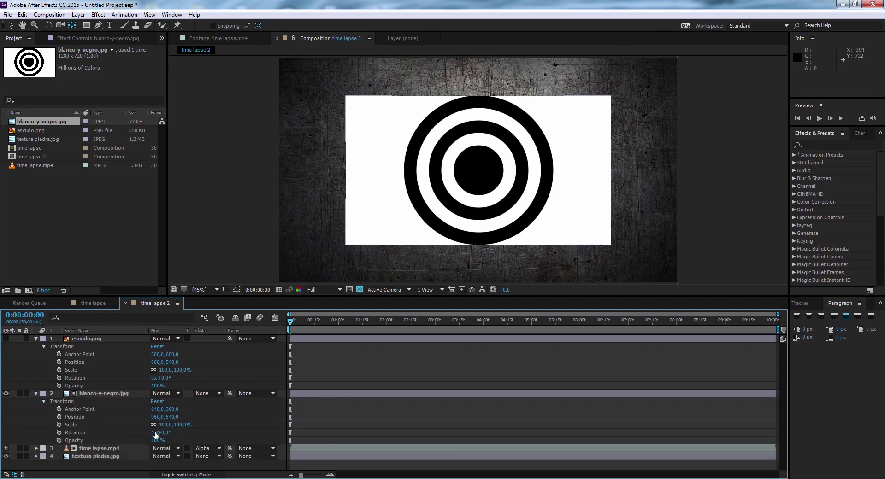
left_click_drag(180, 425, 445, 197)
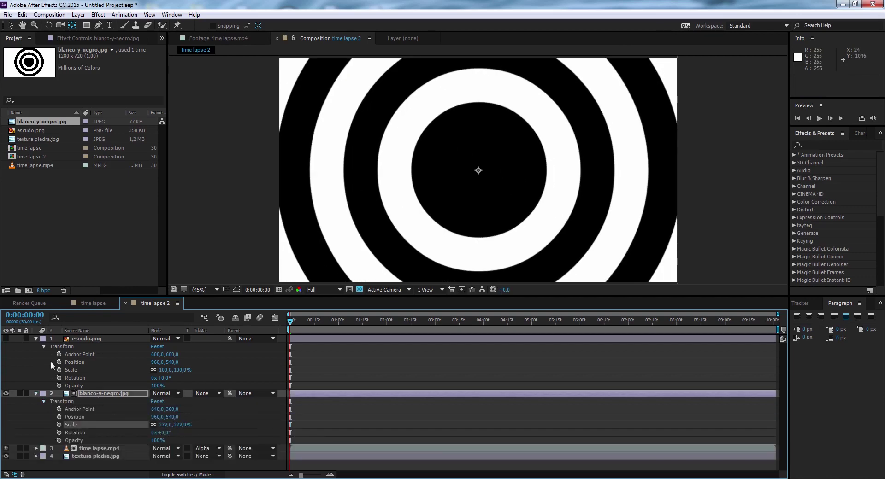
left_click(78, 14)
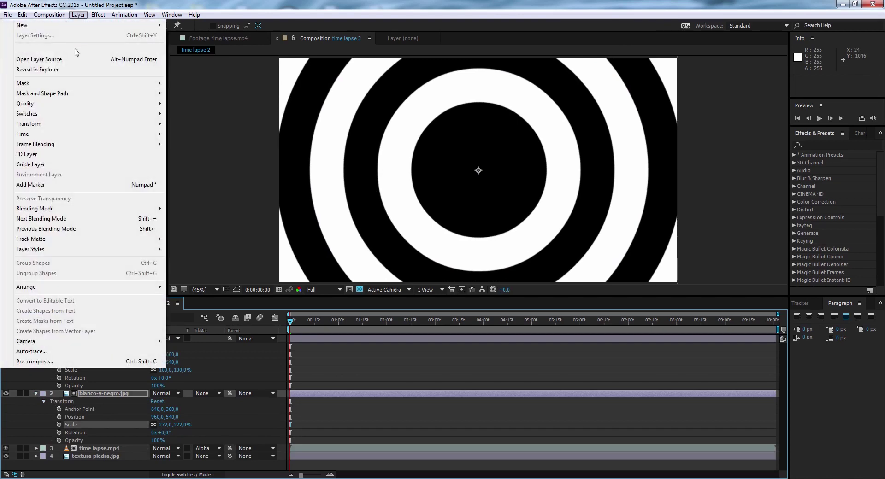
mouse_move(62, 129)
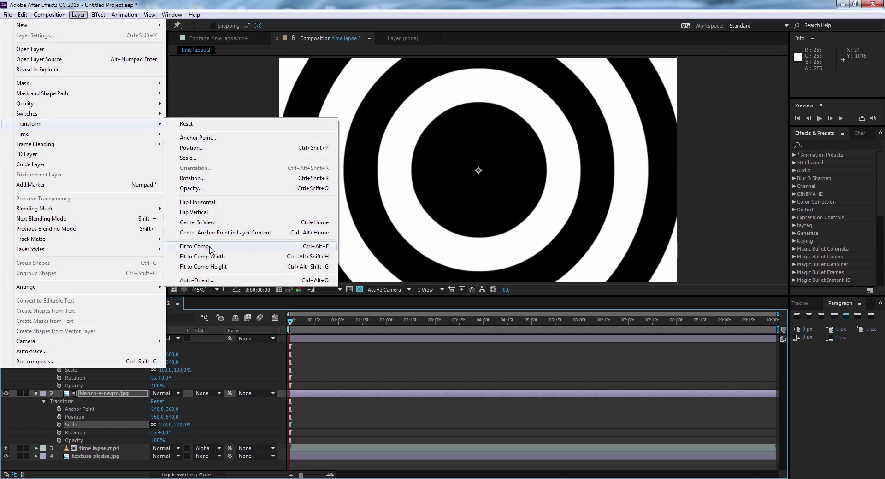
left_click(209, 251)
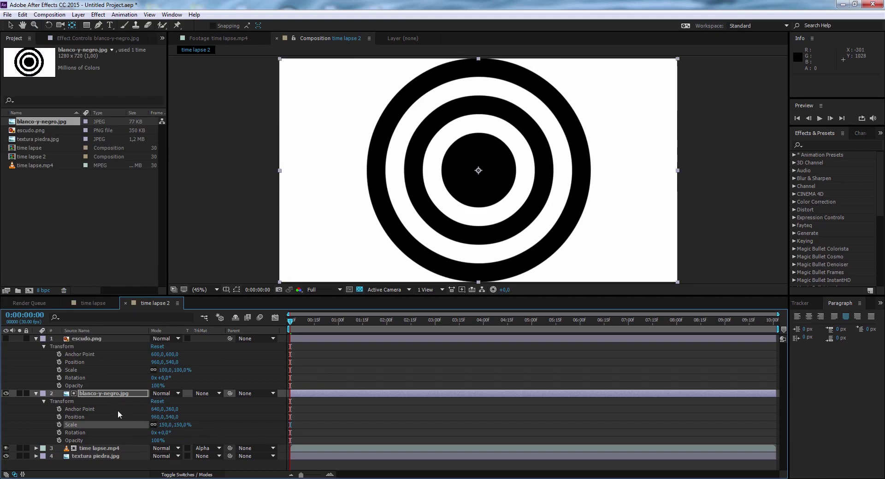
Collapse escudo.png and set time lapse.mp4's track matte to Luma Matte 'blanco-y-negro.jpg'
left_click(36, 339)
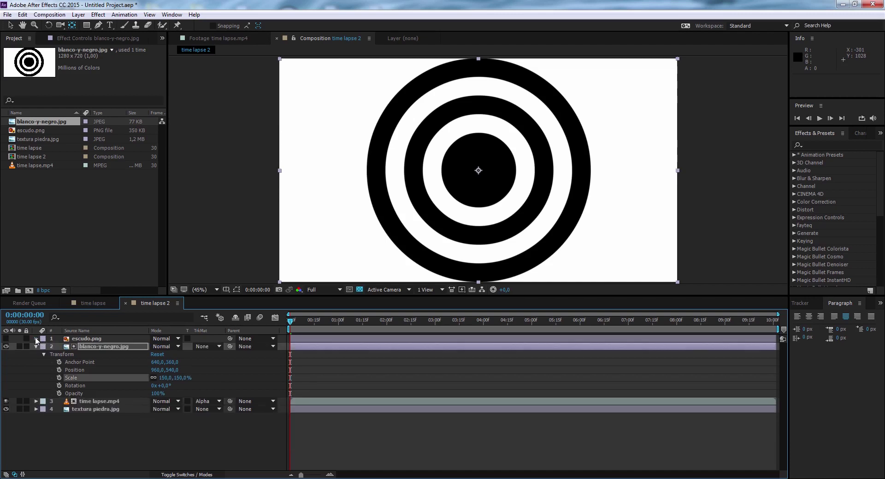
left_click(219, 402)
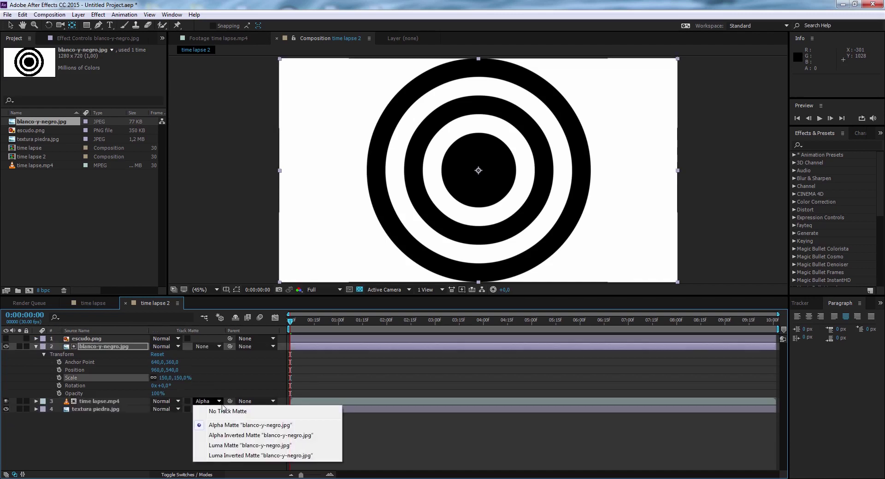
left_click(240, 446)
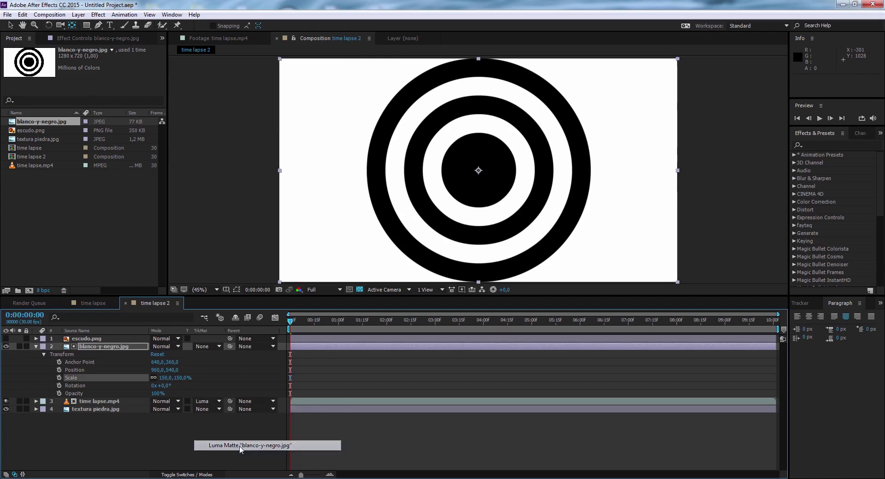
Compare the stone-textured rings over sky with blanco-y-negro.jpg shown and hidden
left_click(5, 347)
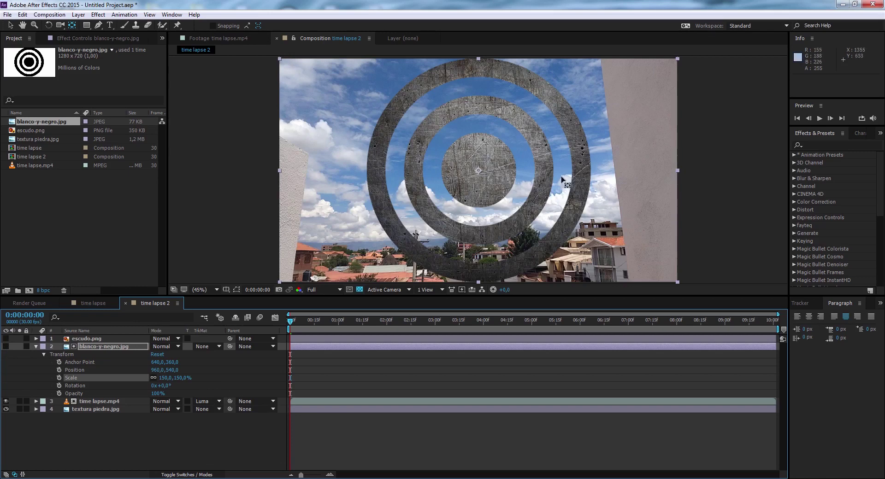
key("F2")
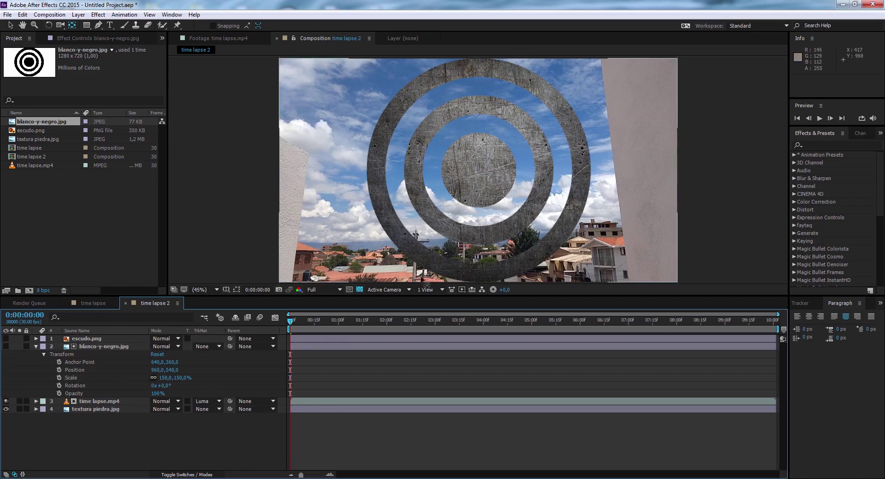
left_click(5, 347)
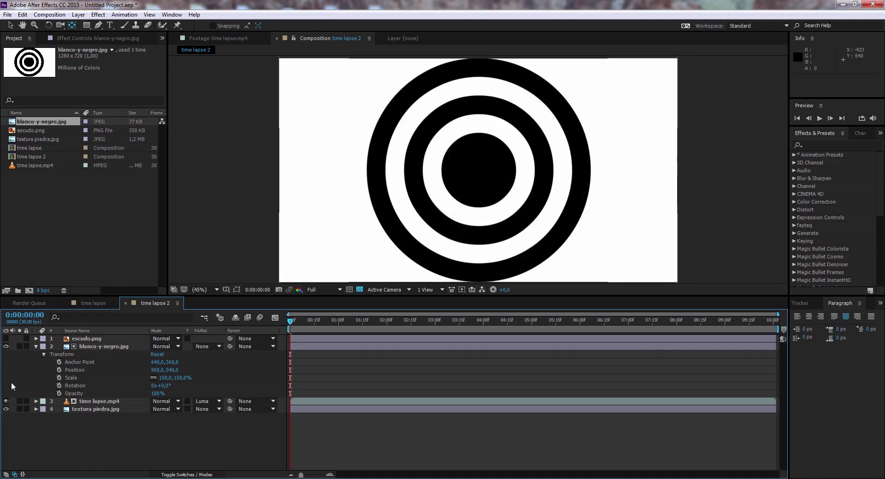
left_click(6, 347)
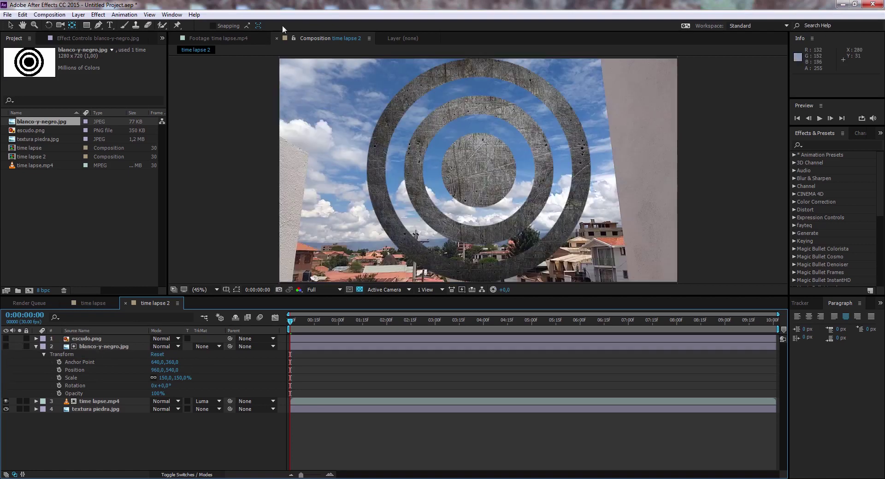
left_click(5, 347)
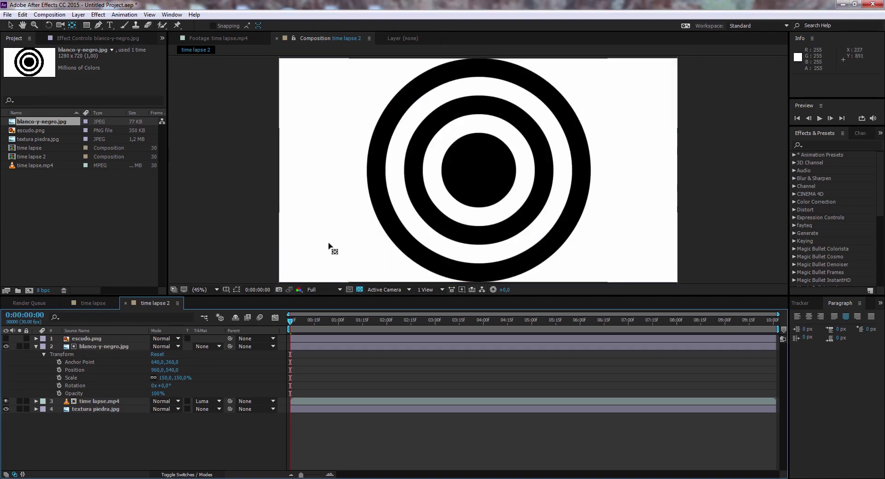
left_click(6, 346)
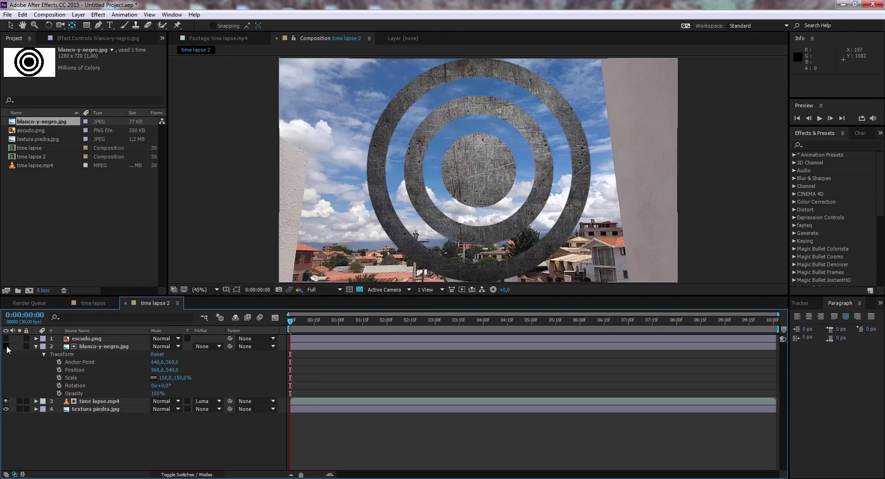
left_click(6, 347)
left_click(5, 346)
left_click(214, 402)
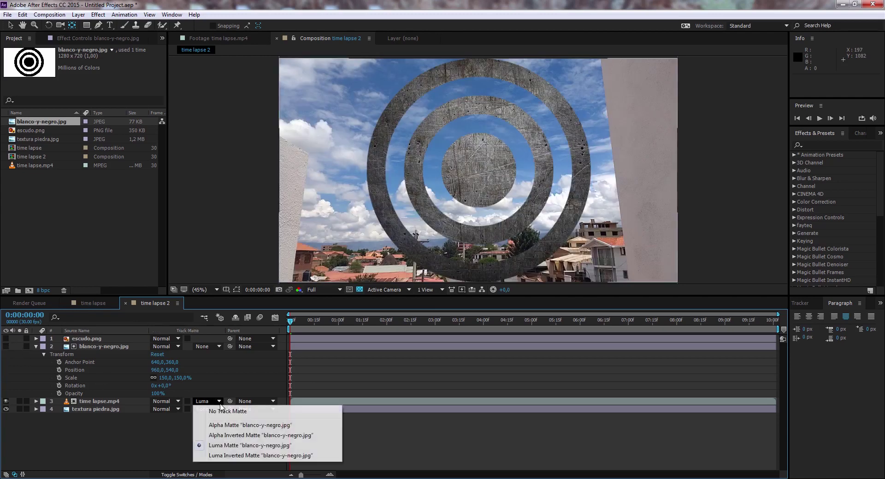
Apply Luma Inverted Matte 'blanco-y-negro.jpg' and check the sky-filled rings with the target hidden
left_click(234, 455)
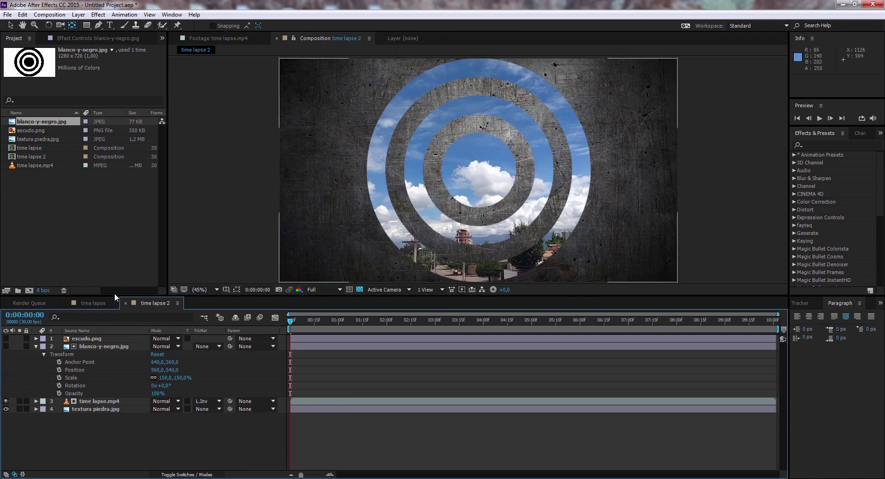
left_click(6, 346)
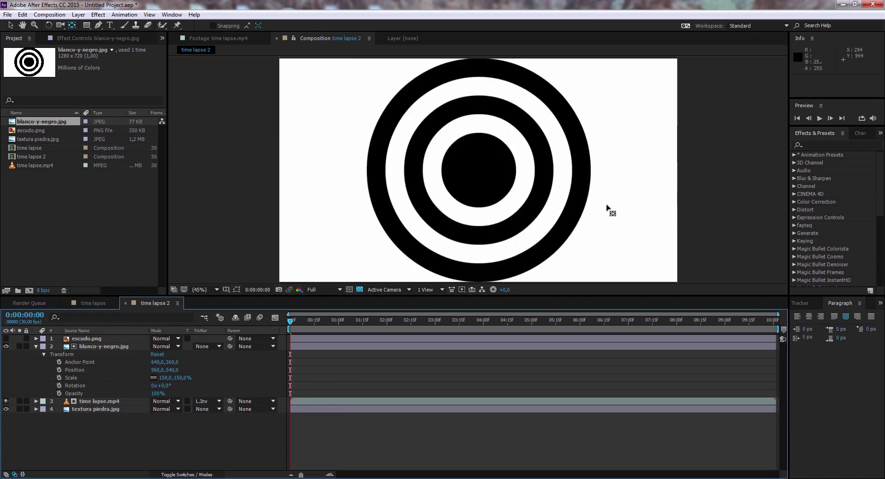
left_click(7, 347)
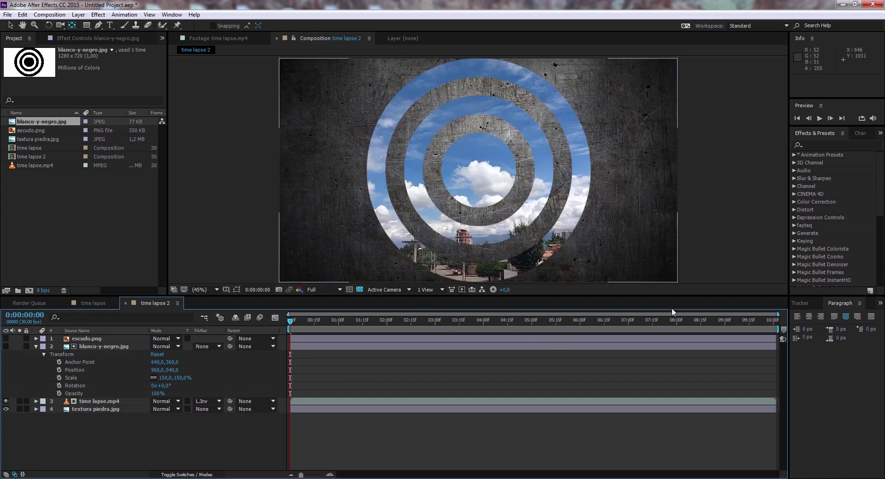
left_click(6, 347)
left_click(6, 346)
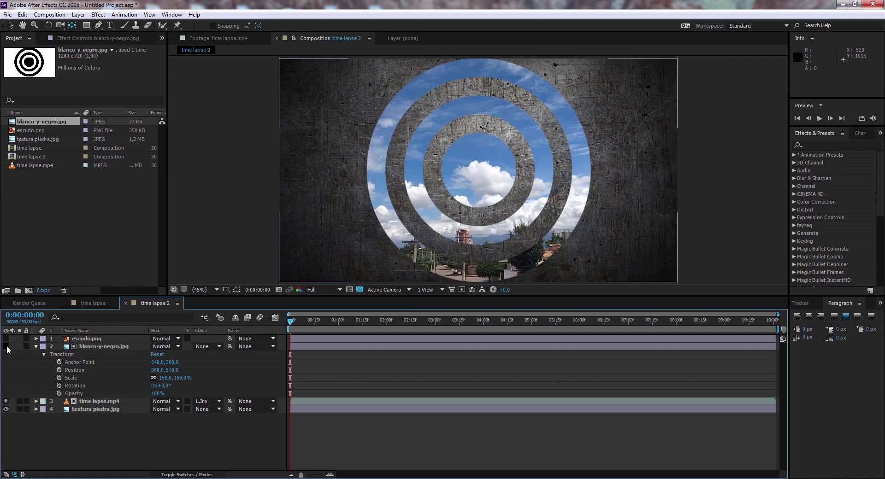